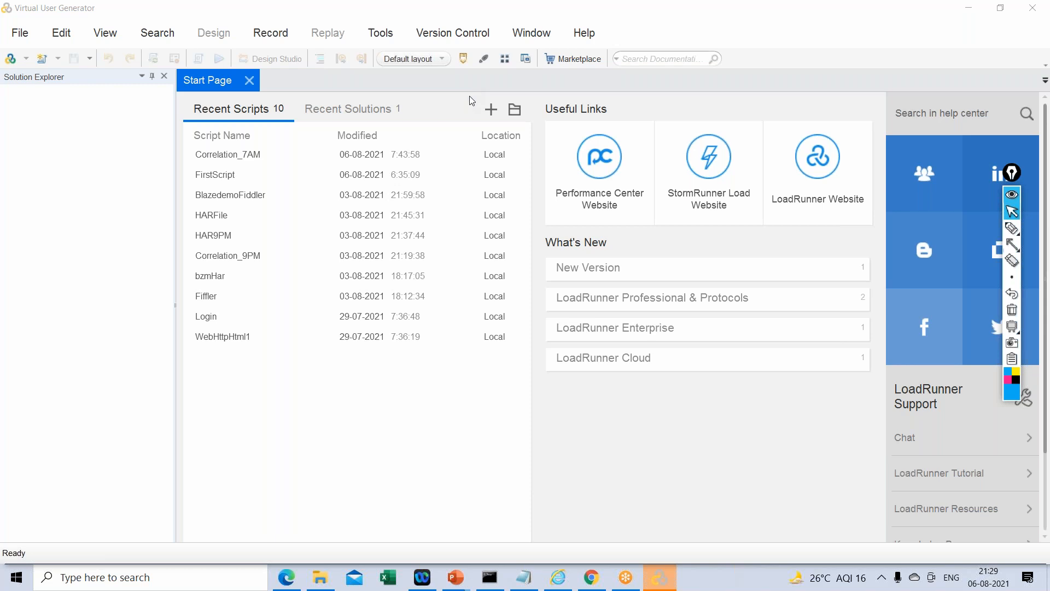
- Open the dialog for creating a new script and solution and shift it slightly
{"action": "left_click", "coordinate": [20, 35]}
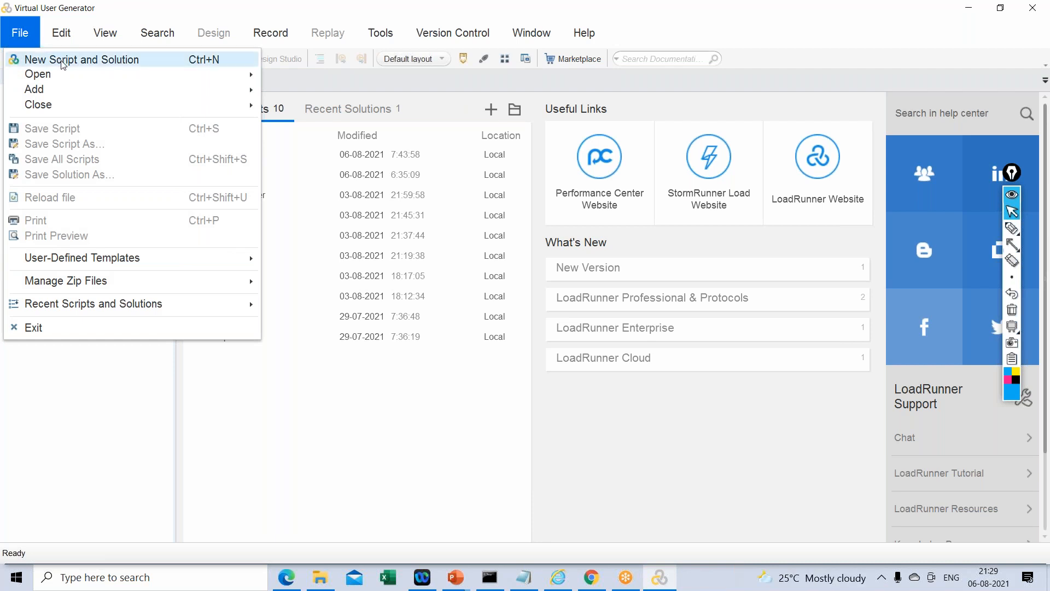
{"action": "left_click", "coordinate": [63, 62]}
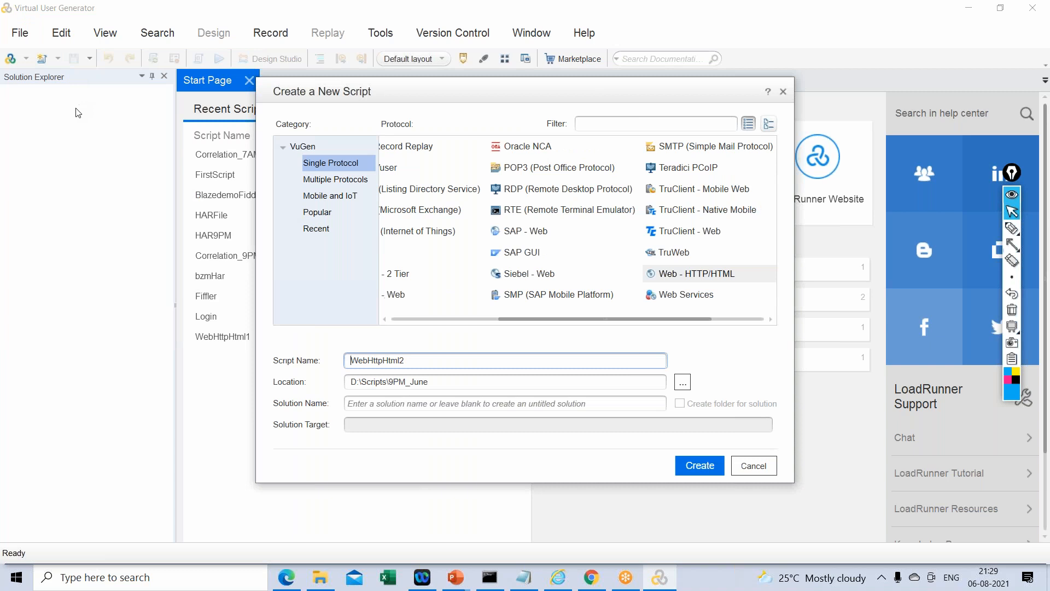
{"action": "left_click_drag", "start_coordinate": [535, 98], "coordinate": [508, 80]}
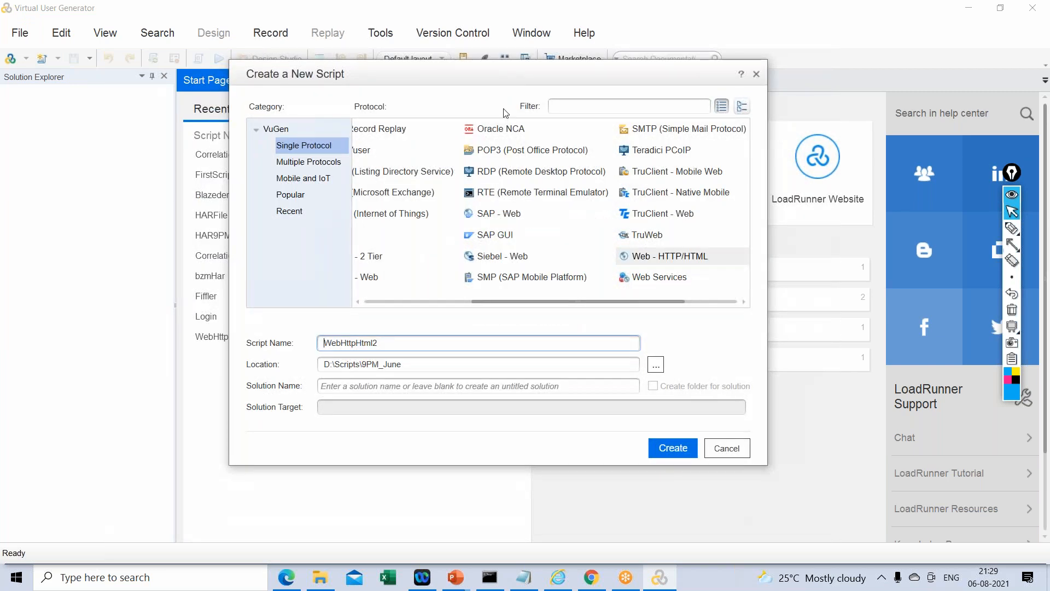
- Draw an annotation arrow pointing at the Web - HTTP/HTML protocol and return to the normal cursor
{"action": "left_click", "coordinate": [1014, 248]}
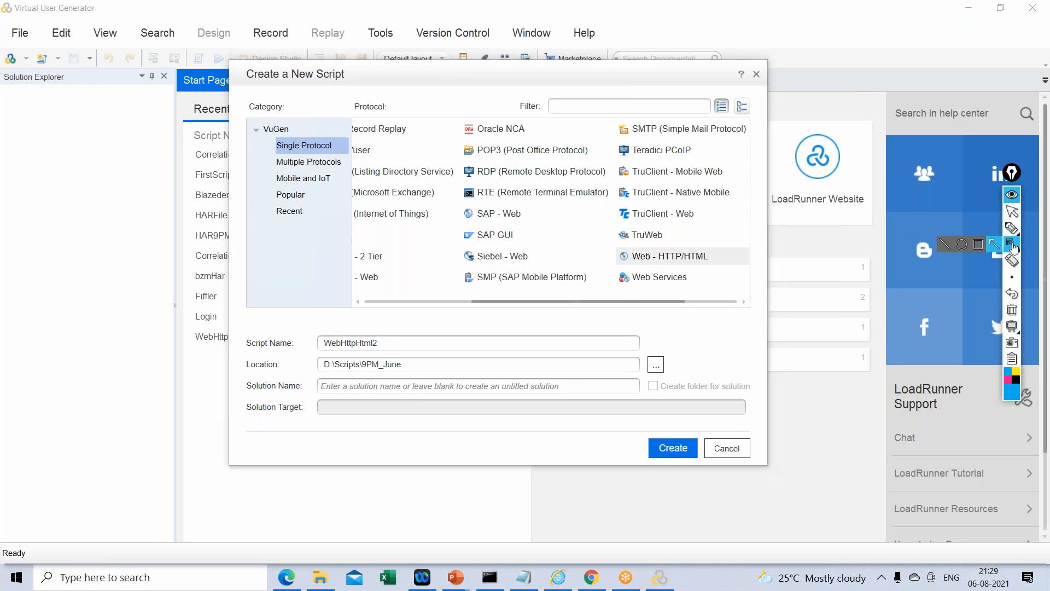
{"action": "left_click_drag", "start_coordinate": [726, 218], "coordinate": [710, 246]}
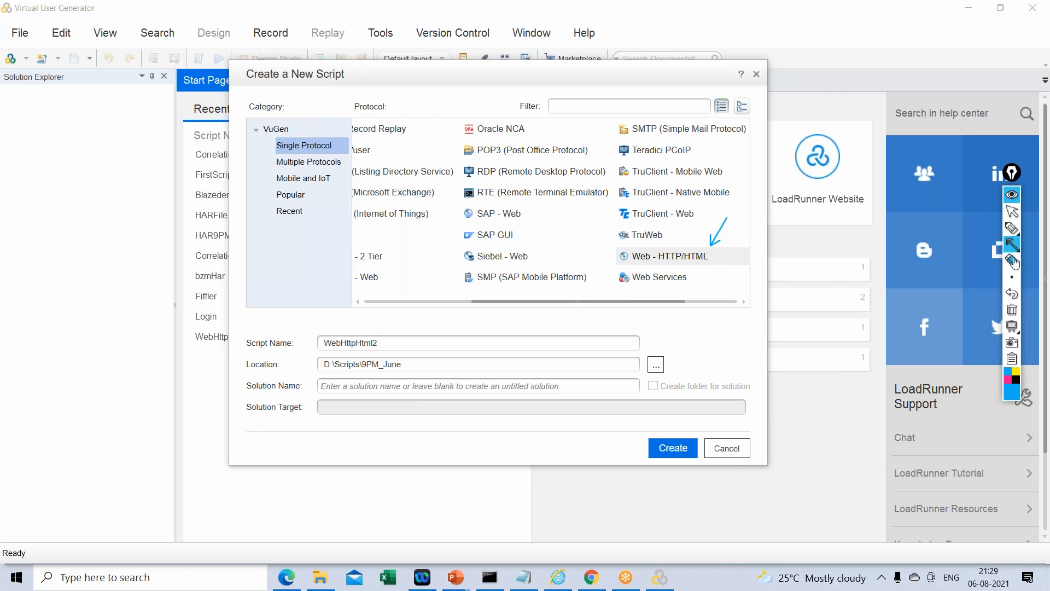
{"action": "left_click", "coordinate": [1011, 214]}
{"action": "left_click", "coordinate": [423, 345]}
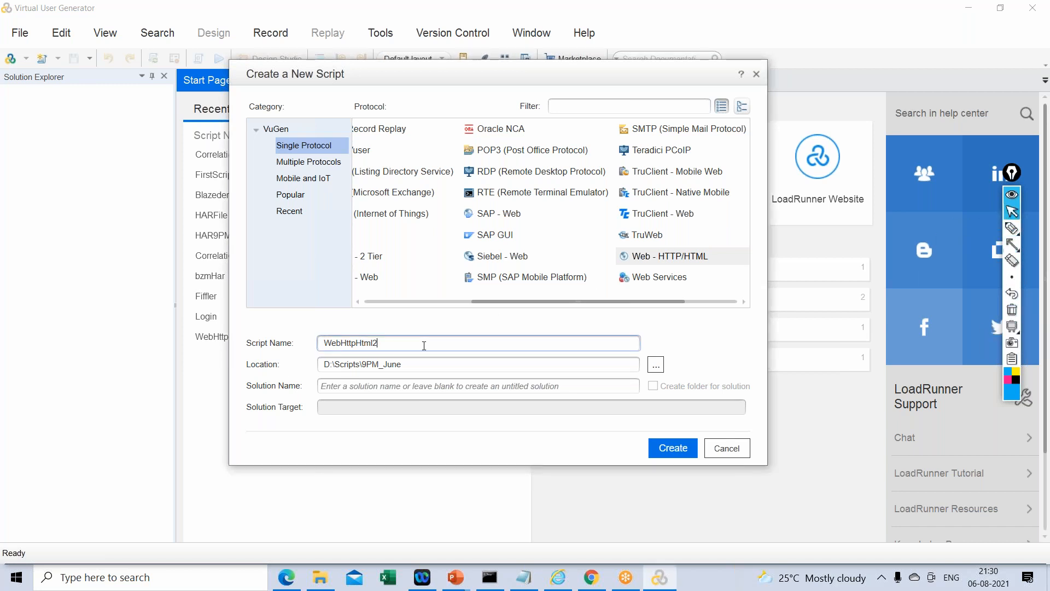
{"action": "left_click_drag", "start_coordinate": [406, 340], "coordinate": [321, 343]}
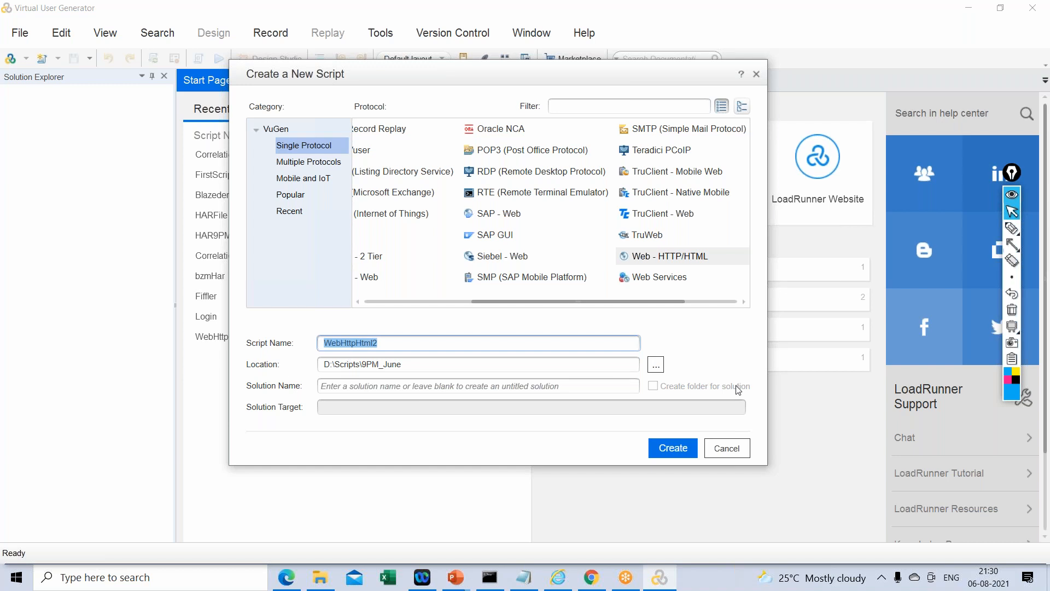
- Create a folder named 9PM_August inside D:\Scripts and choose it as the new script's location
{"action": "left_click", "coordinate": [658, 368]}
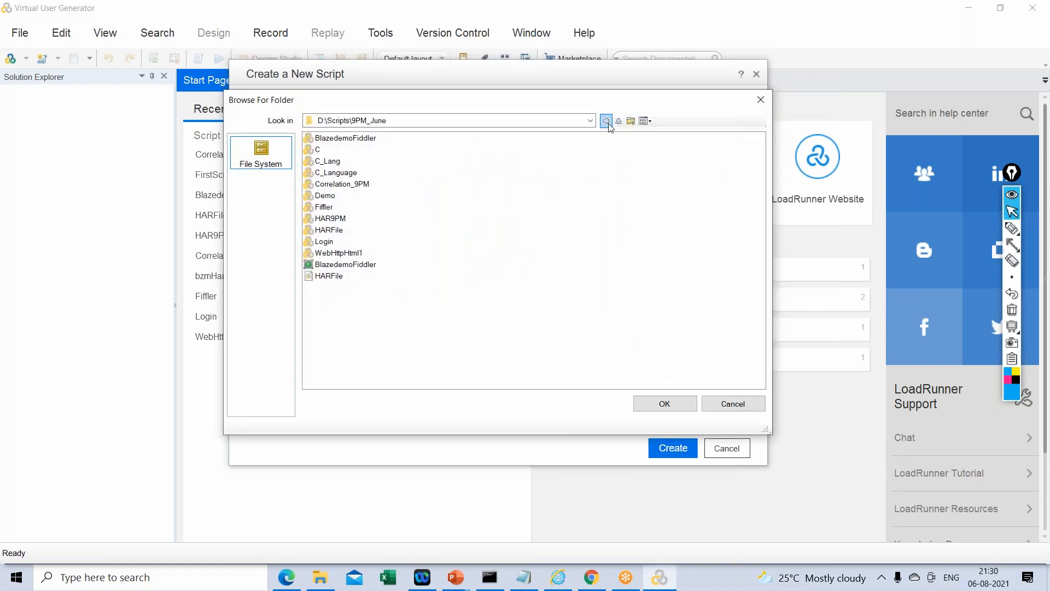
{"action": "left_click", "coordinate": [618, 121]}
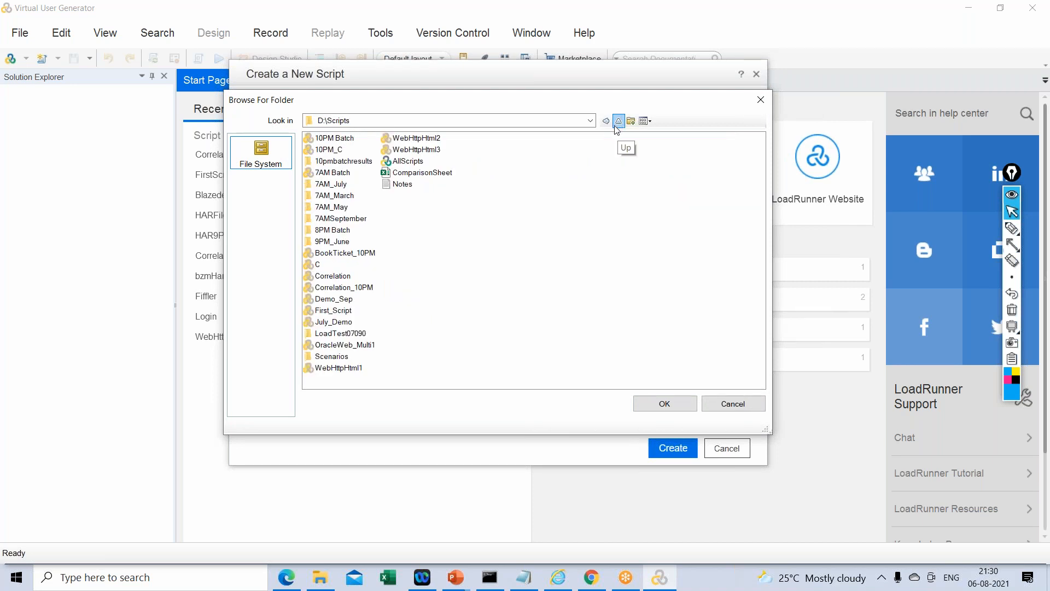
{"action": "left_click", "coordinate": [631, 121]}
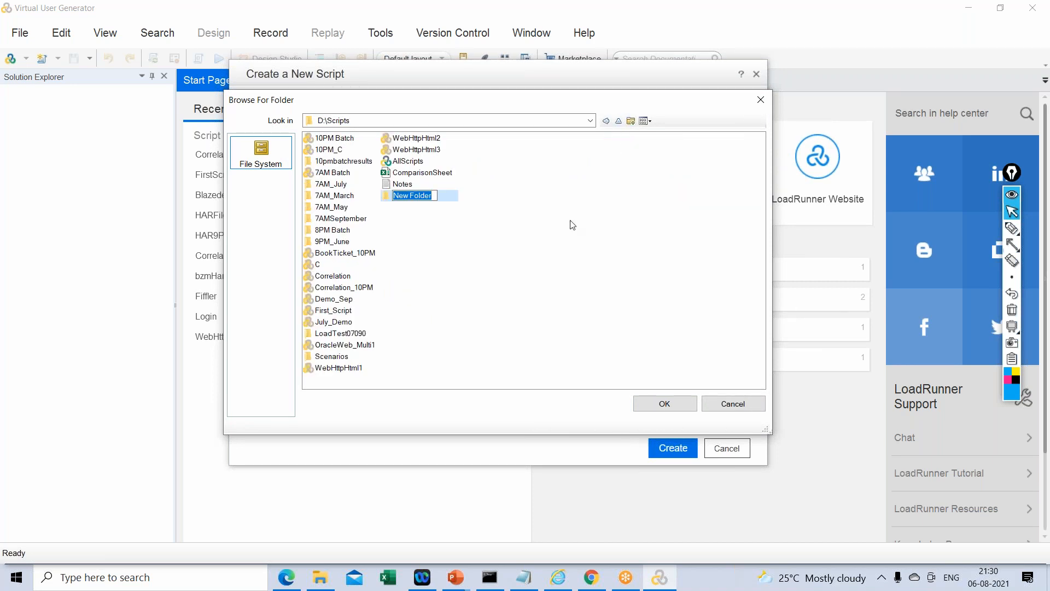
{"action": "type", "text": "9PM_Augsut"}
{"action": "key", "text": "BackSpace"}
{"action": "key", "text": "BackSpace"}
{"action": "key", "text": "BackSpace"}
{"action": "type", "text": "ust"}
{"action": "key", "text": "Return"}
{"action": "double_click", "coordinate": [349, 241]}
{"action": "left_click", "coordinate": [664, 403]}
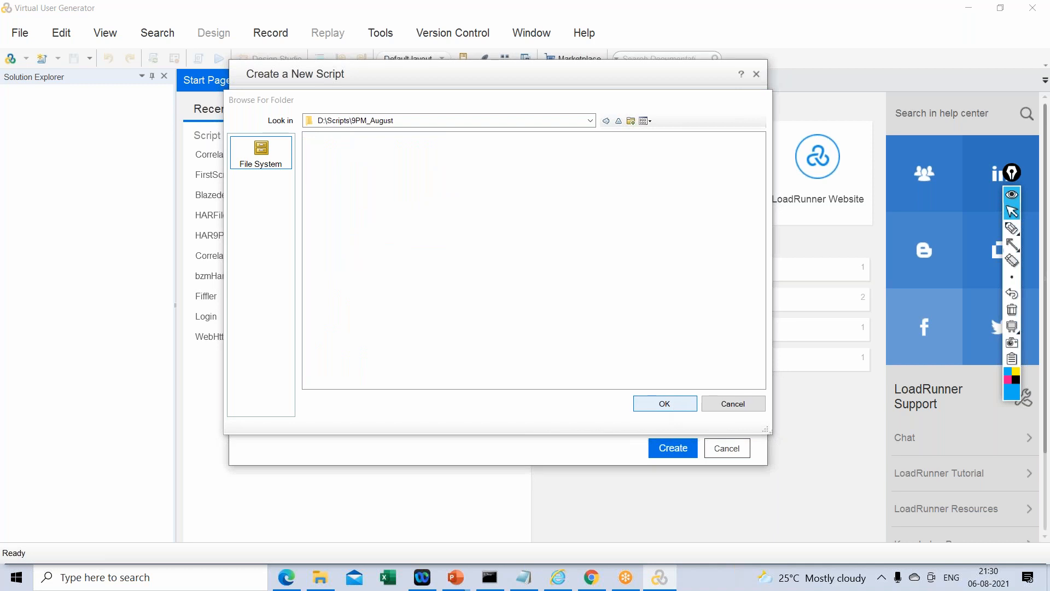
- Name the script Demo, choose the Web - HTTP/HTML protocol and create the script
{"action": "left_click_drag", "start_coordinate": [386, 343], "coordinate": [254, 340]}
{"action": "type", "text": "Demo"}
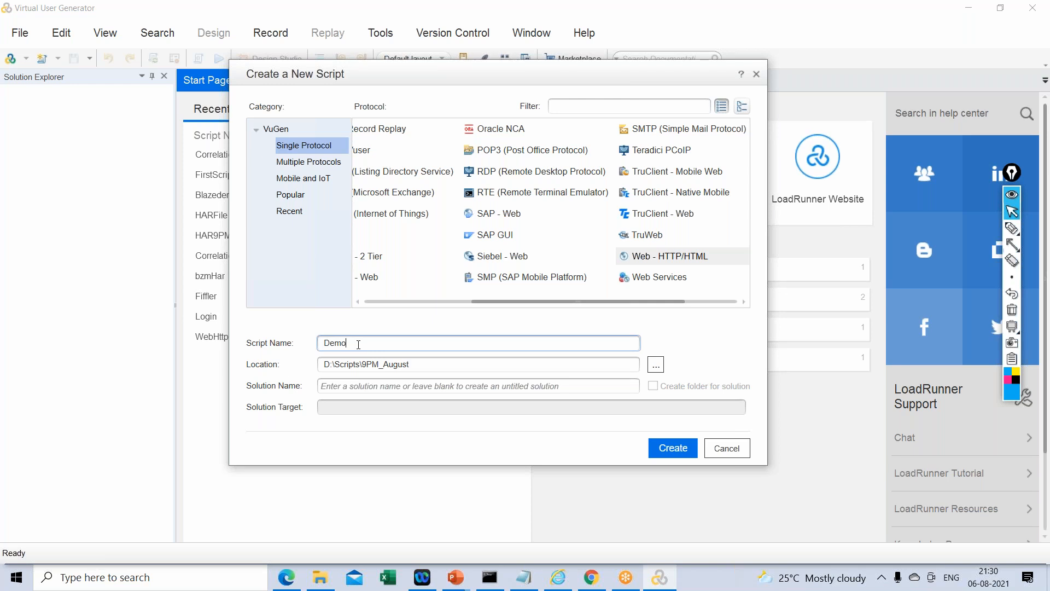
{"action": "left_click_drag", "start_coordinate": [353, 343], "coordinate": [300, 342]}
{"action": "left_click_drag", "start_coordinate": [421, 364], "coordinate": [309, 366]}
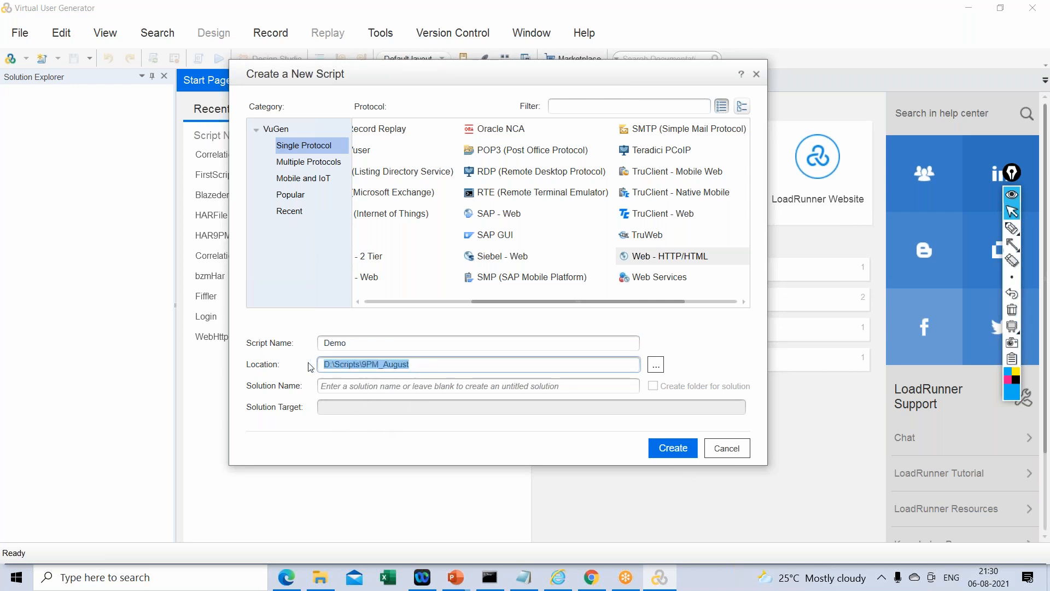
{"action": "left_click_drag", "start_coordinate": [364, 341], "coordinate": [311, 343]}
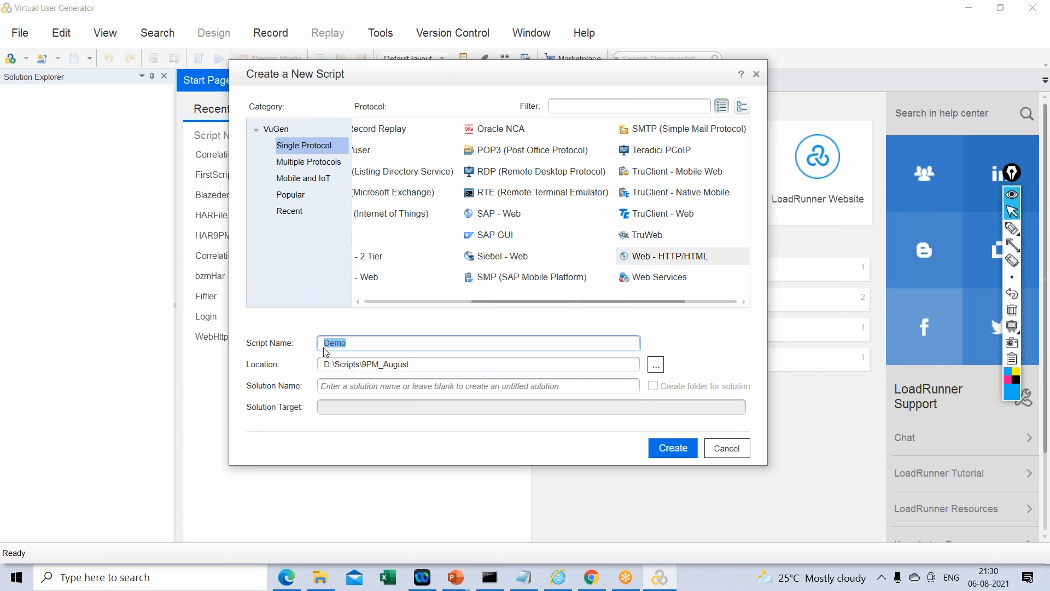
{"action": "left_click", "coordinate": [631, 257]}
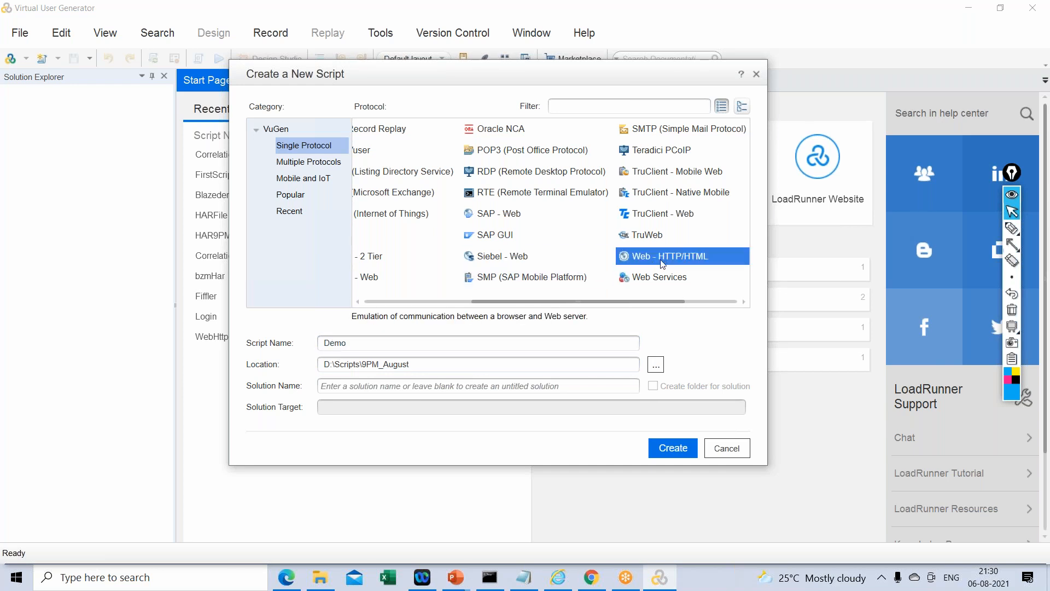
{"action": "left_click", "coordinate": [675, 449]}
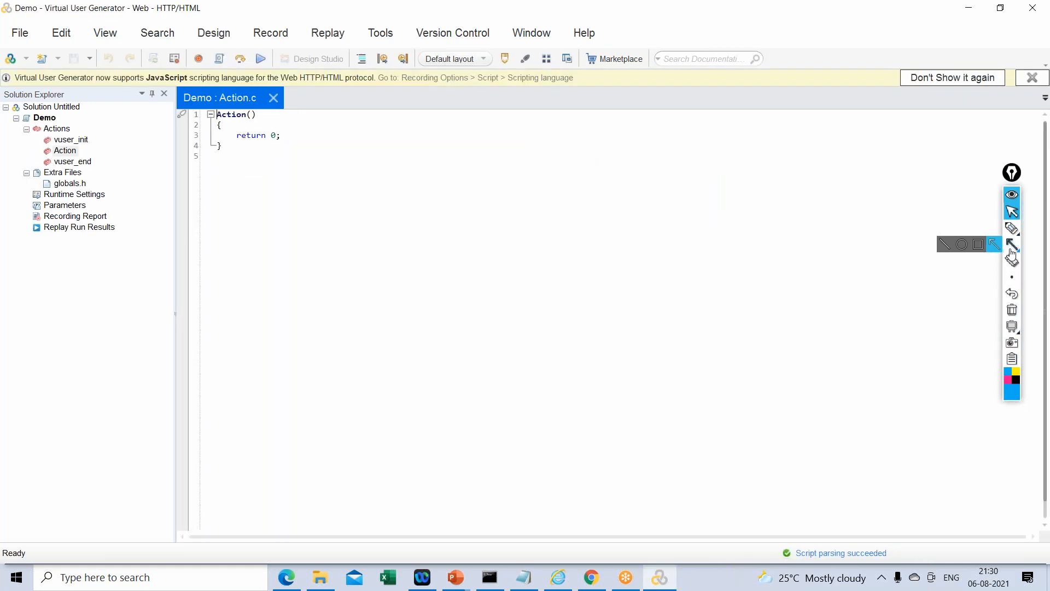
- Mark the Solution Explorer tree and the code editor area with annotation arrows, and clear the arrows
{"action": "left_click", "coordinate": [1012, 245]}
{"action": "left_click_drag", "start_coordinate": [257, 192], "coordinate": [128, 165]}
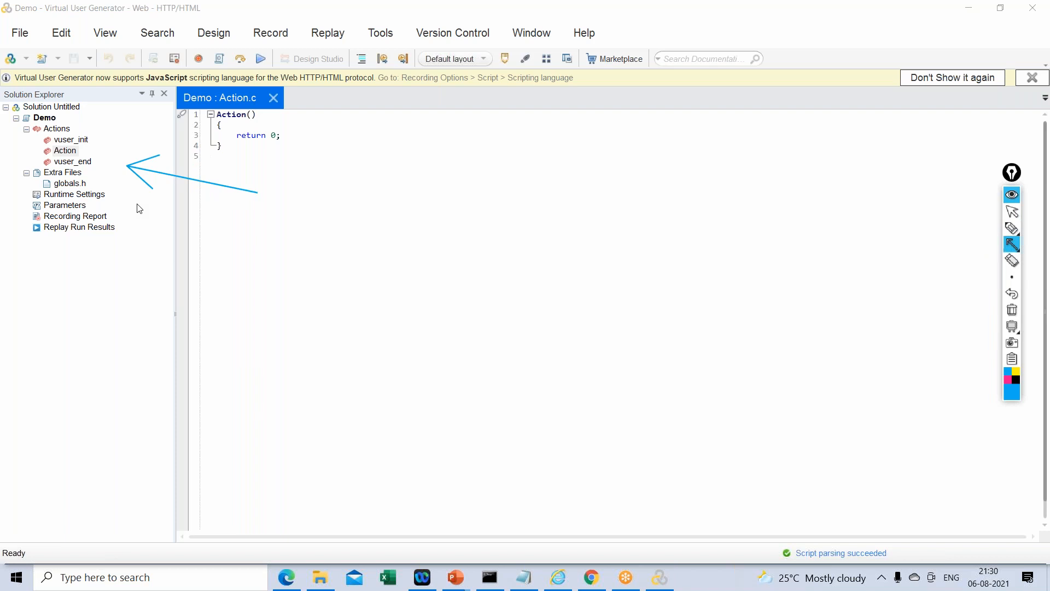
{"action": "left_click_drag", "start_coordinate": [660, 163], "coordinate": [520, 256]}
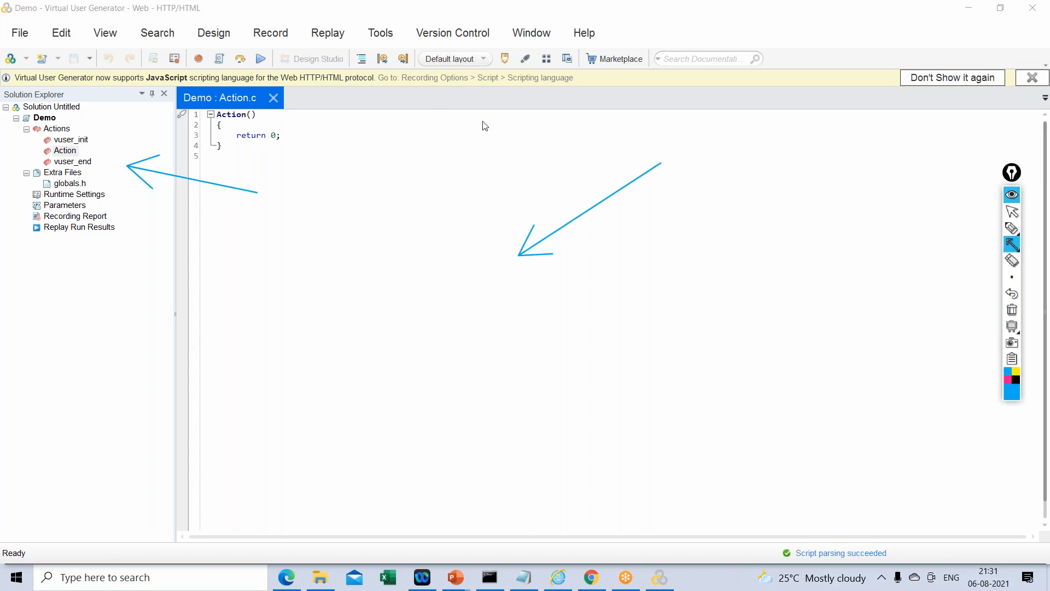
{"action": "left_click", "coordinate": [1012, 311]}
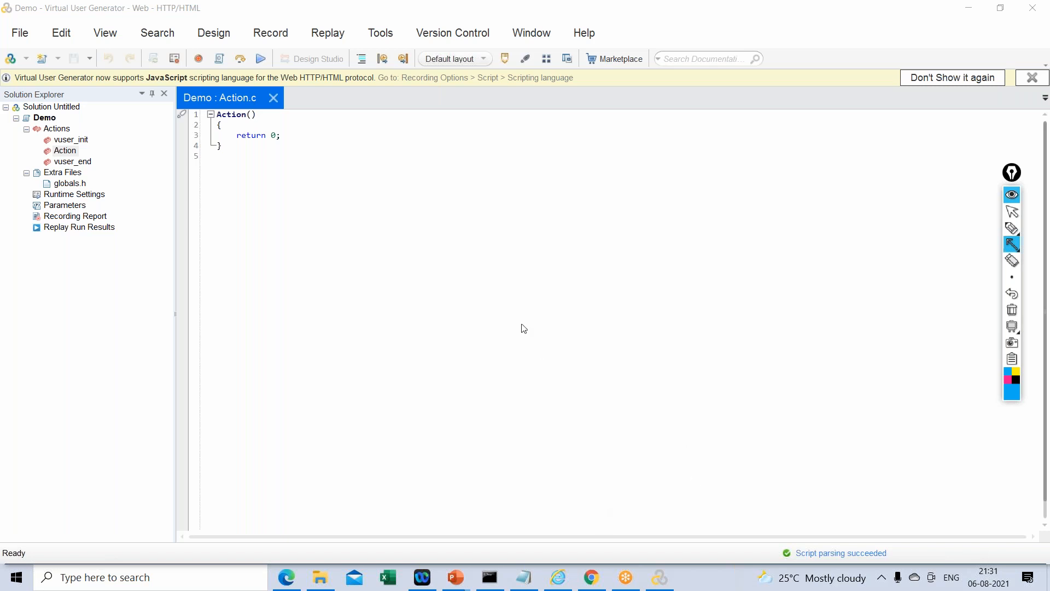
{"action": "left_click", "coordinate": [1011, 211]}
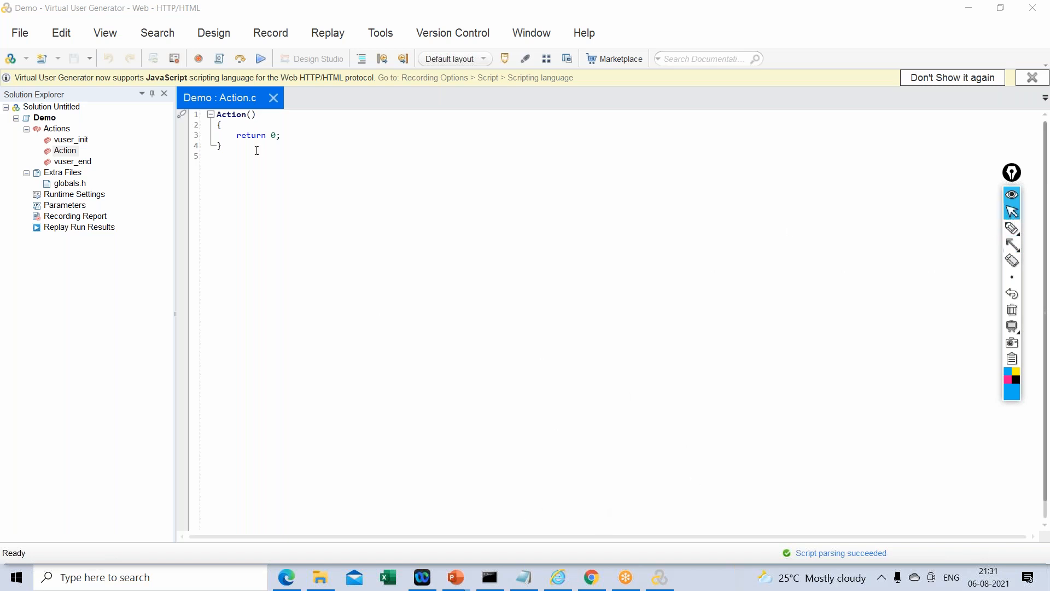
- Point out the Record control with an annotation arrow and clear the drawing
{"action": "left_click", "coordinate": [1011, 244]}
{"action": "mouse_move", "coordinate": [250, 221]}
{"action": "left_mouse_down"}
{"action": "mouse_move", "coordinate": [218, 160]}
{"action": "mouse_move", "coordinate": [204, 68]}
{"action": "left_mouse_up"}
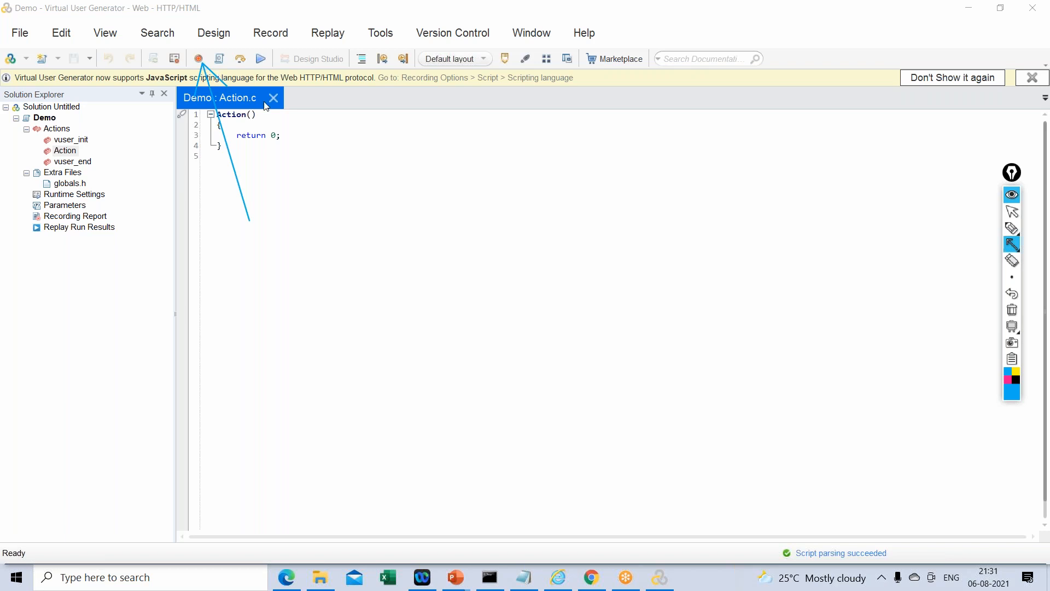
{"action": "mouse_move", "coordinate": [1011, 229]}
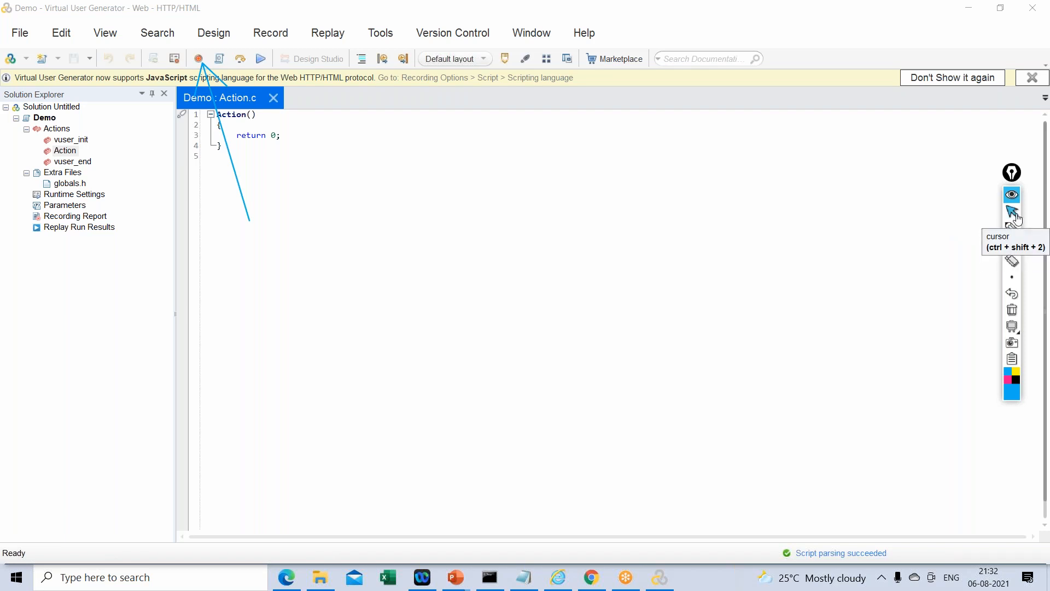
{"action": "left_click", "coordinate": [1011, 213]}
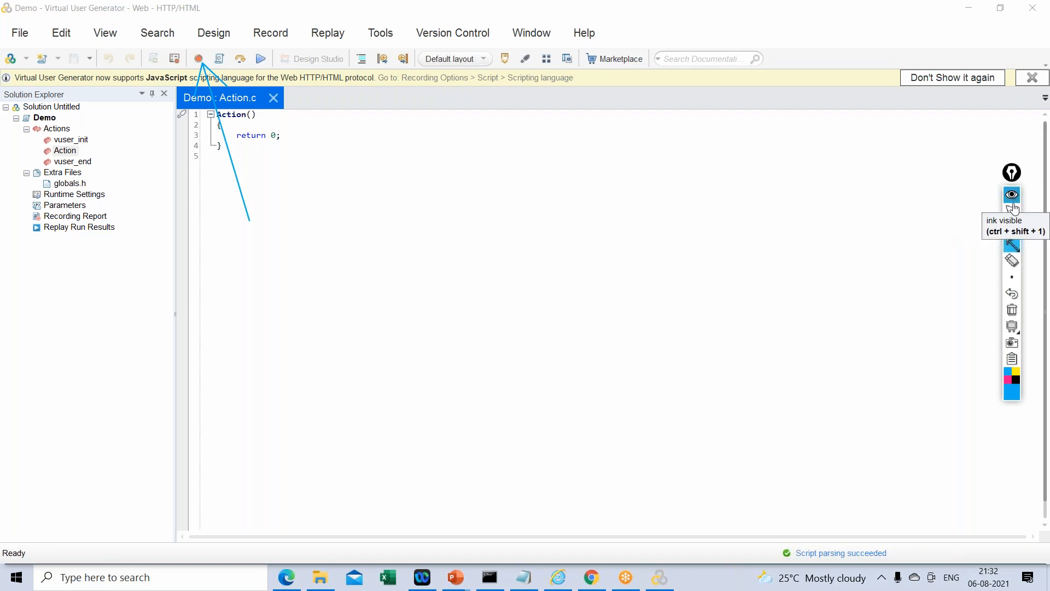
{"action": "left_click", "coordinate": [1012, 310]}
- Open the recording settings for the Demo script and mark the Record into action and Application fields with annotation arrows
{"action": "left_click", "coordinate": [200, 58]}
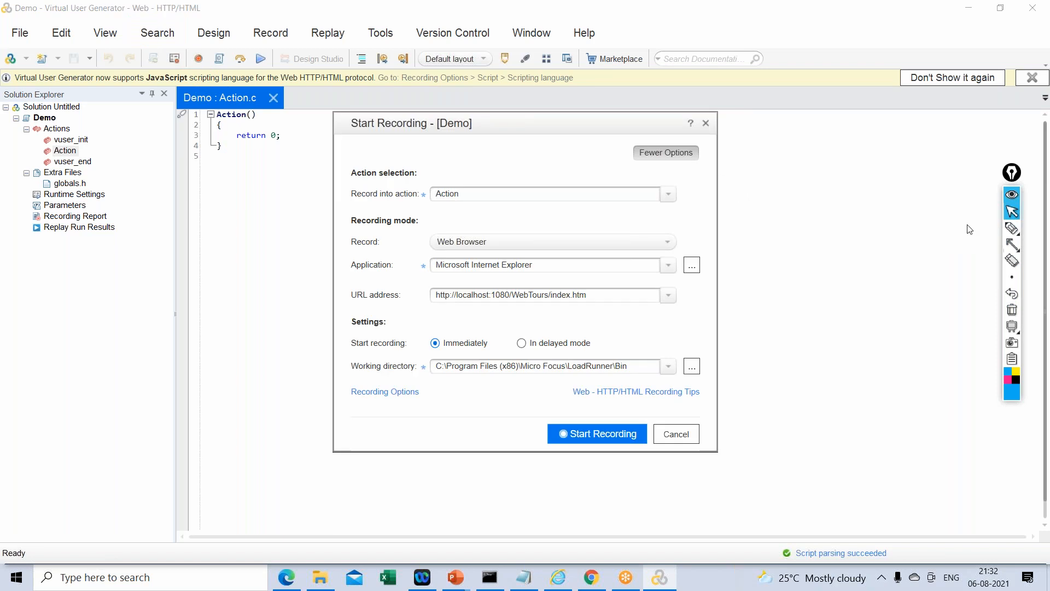
{"action": "left_click", "coordinate": [1011, 243]}
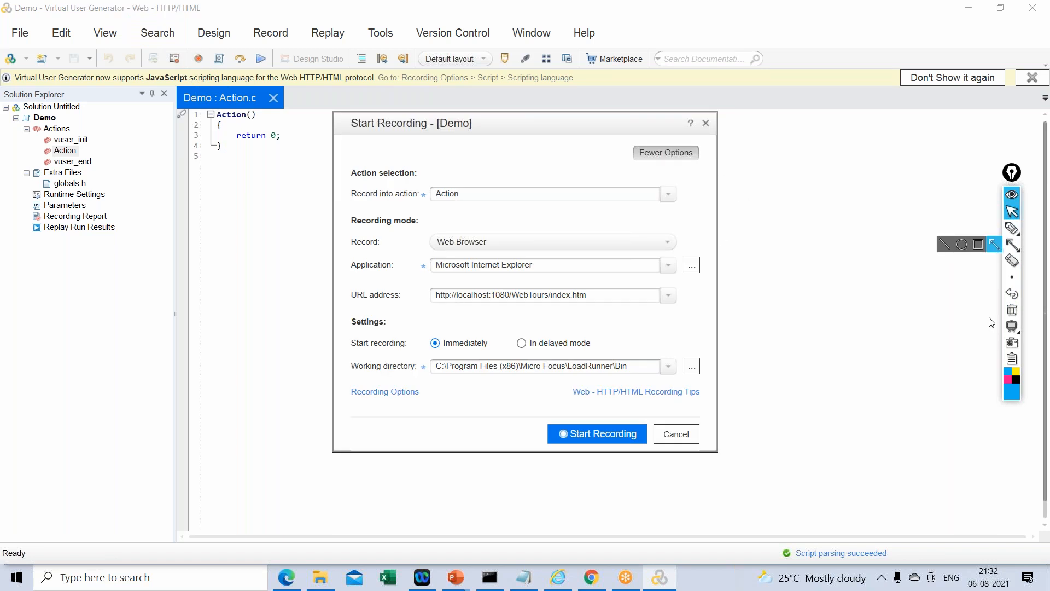
{"action": "left_click", "coordinate": [1012, 244]}
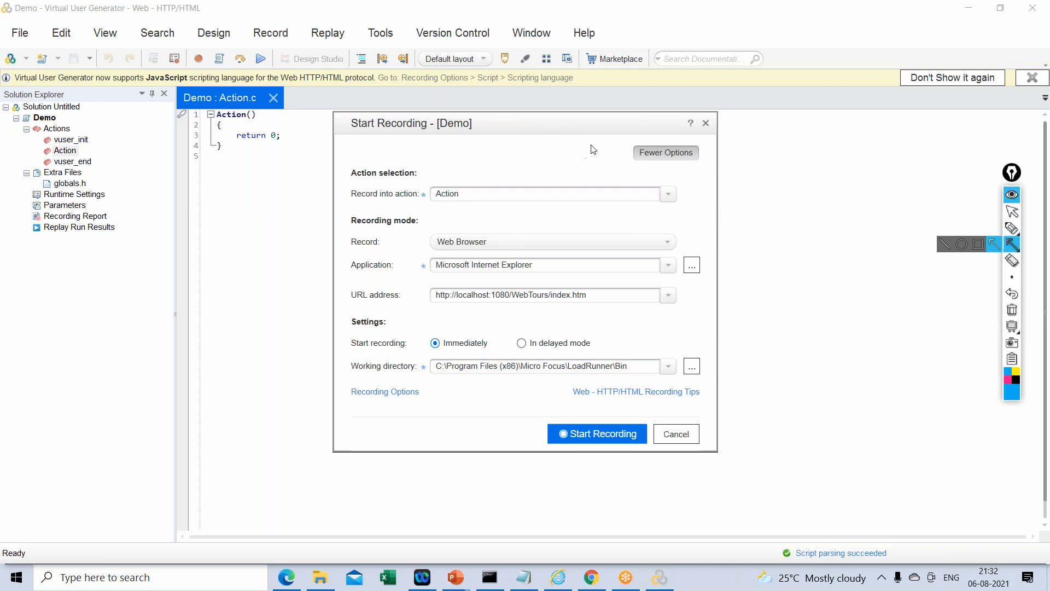
{"action": "left_click_drag", "start_coordinate": [593, 143], "coordinate": [525, 184]}
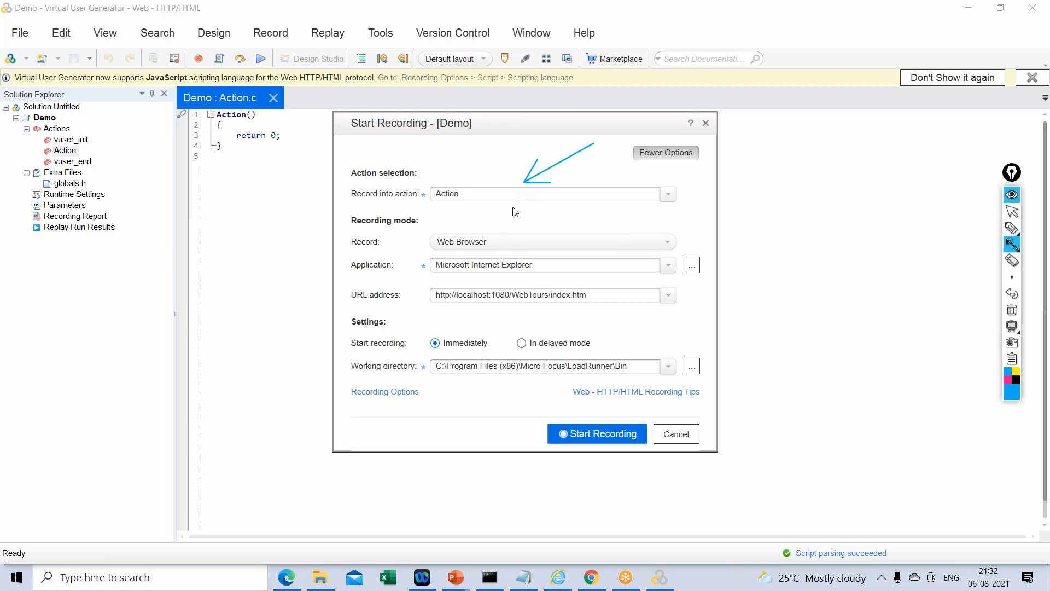
{"action": "mouse_move", "coordinate": [687, 210]}
{"action": "left_mouse_down"}
{"action": "mouse_move", "coordinate": [563, 239]}
{"action": "mouse_move", "coordinate": [586, 263]}
{"action": "left_mouse_up"}
{"action": "left_click", "coordinate": [1011, 211]}
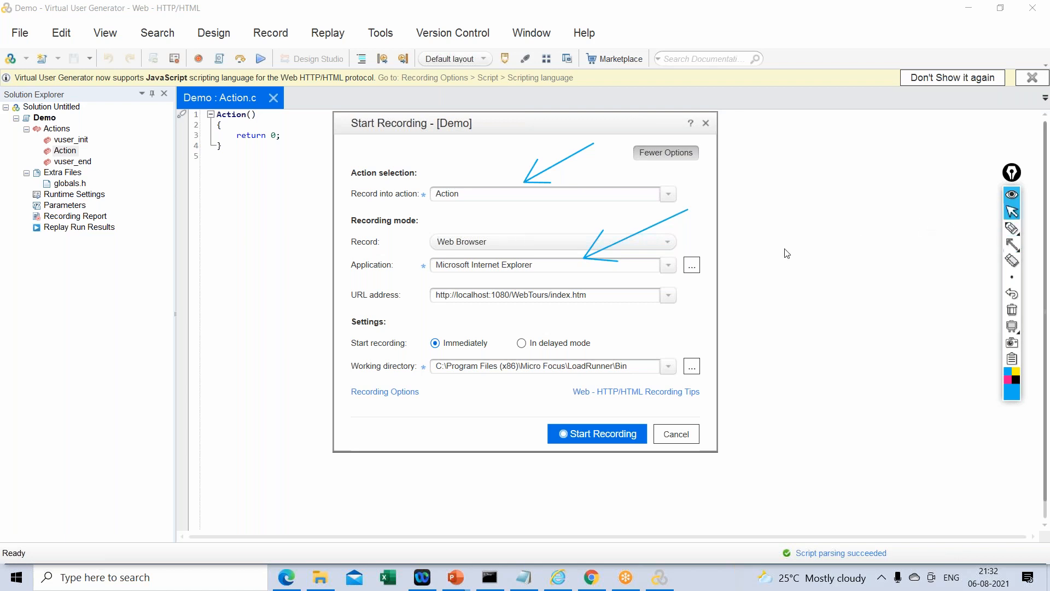
- Review the browsers available as recording application without changing the choice, and highlight the recording URL address
{"action": "left_click", "coordinate": [668, 265]}
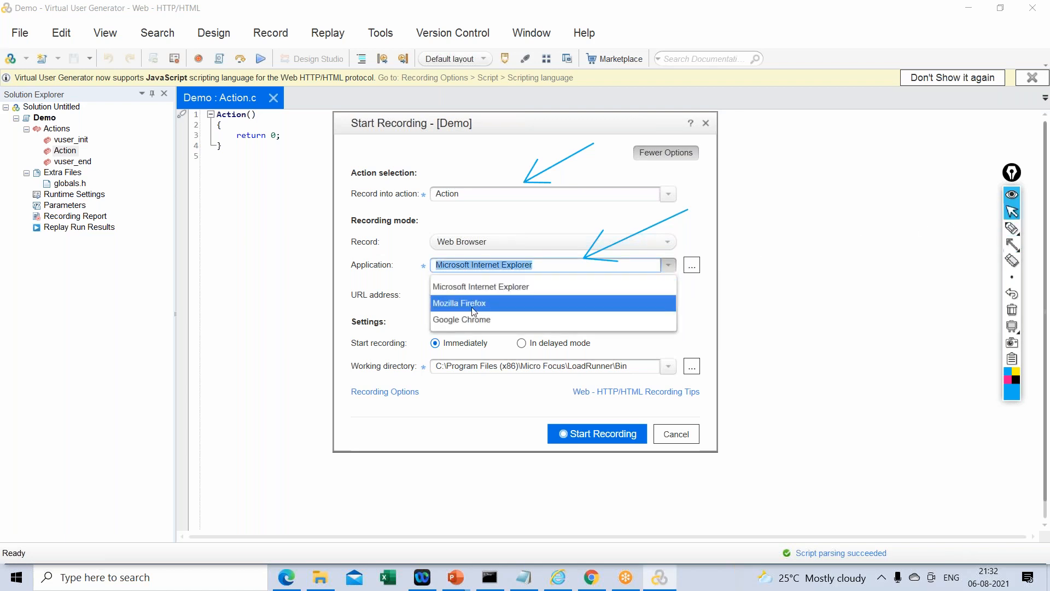
{"action": "left_click", "coordinate": [702, 232]}
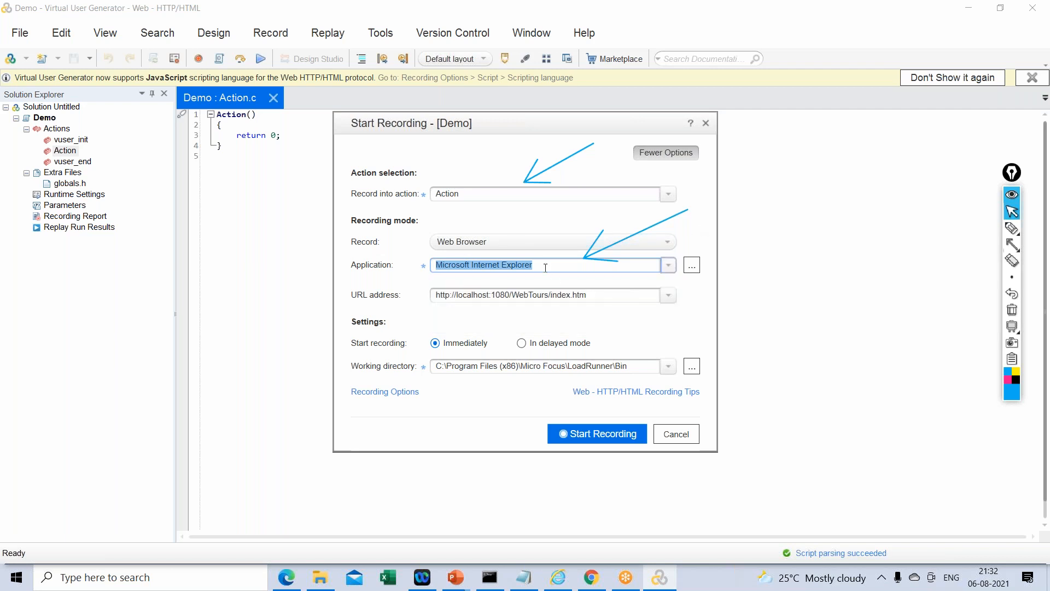
{"action": "left_click", "coordinate": [603, 296]}
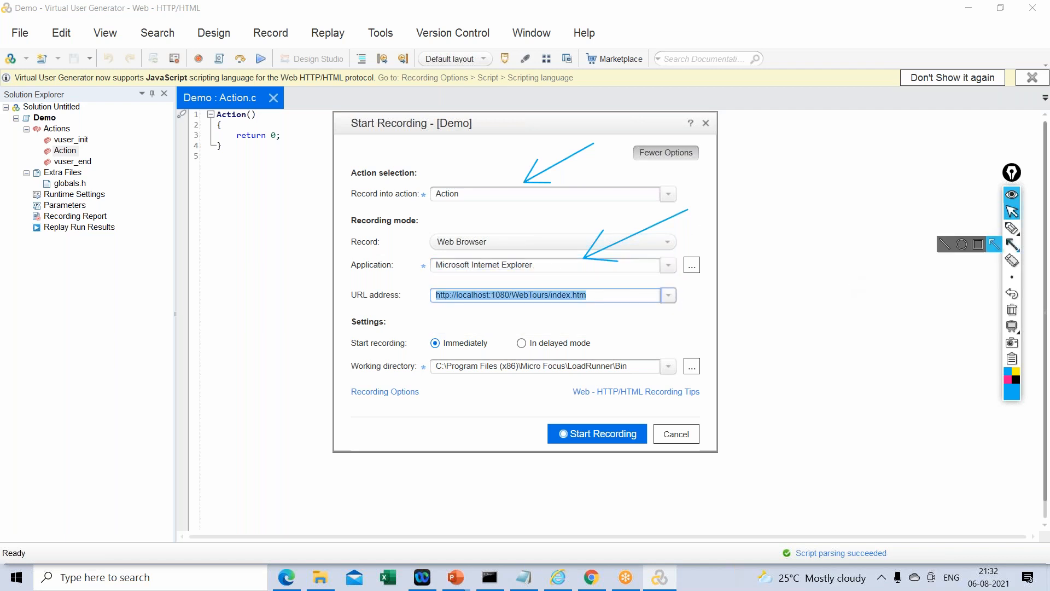
- Mark the URL address and the Start Recording control with annotation arrows, and clear all annotations
{"action": "left_click", "coordinate": [1012, 245]}
{"action": "left_click_drag", "start_coordinate": [597, 307], "coordinate": [606, 291]}
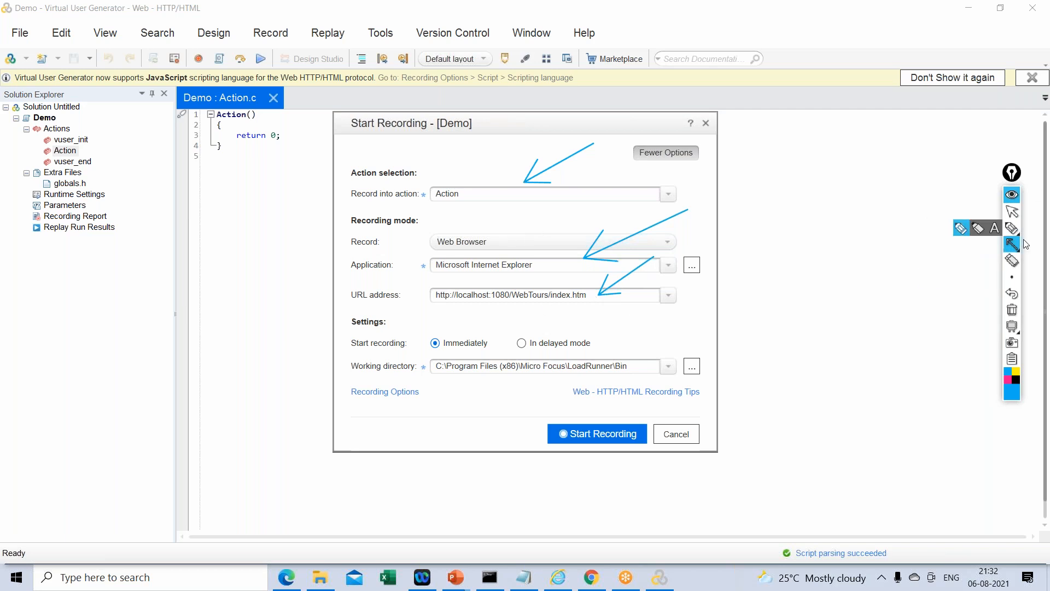
{"action": "left_click_drag", "start_coordinate": [484, 381], "coordinate": [543, 414]}
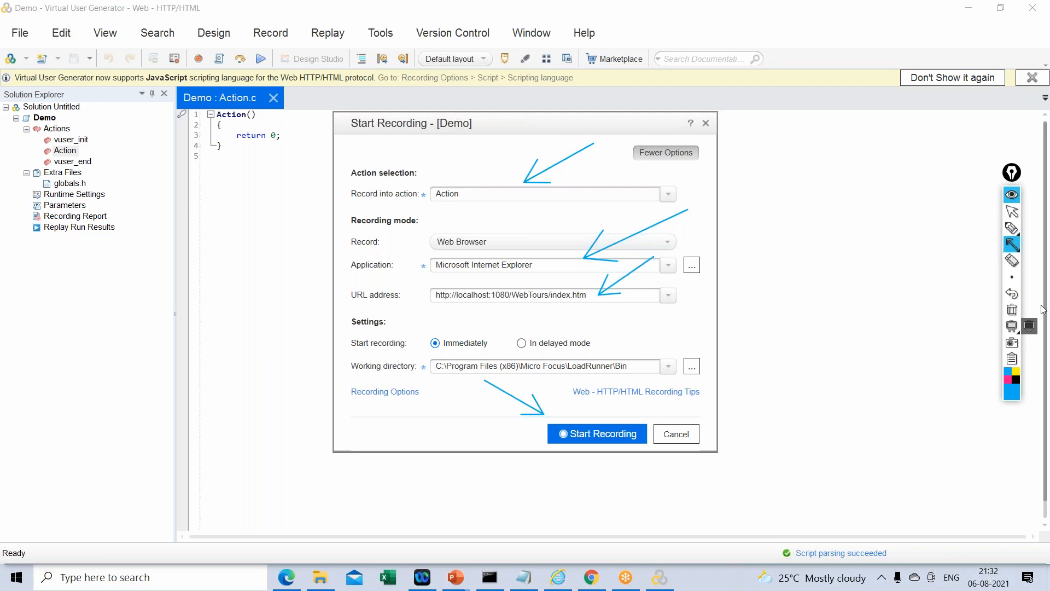
{"action": "left_click", "coordinate": [1011, 310]}
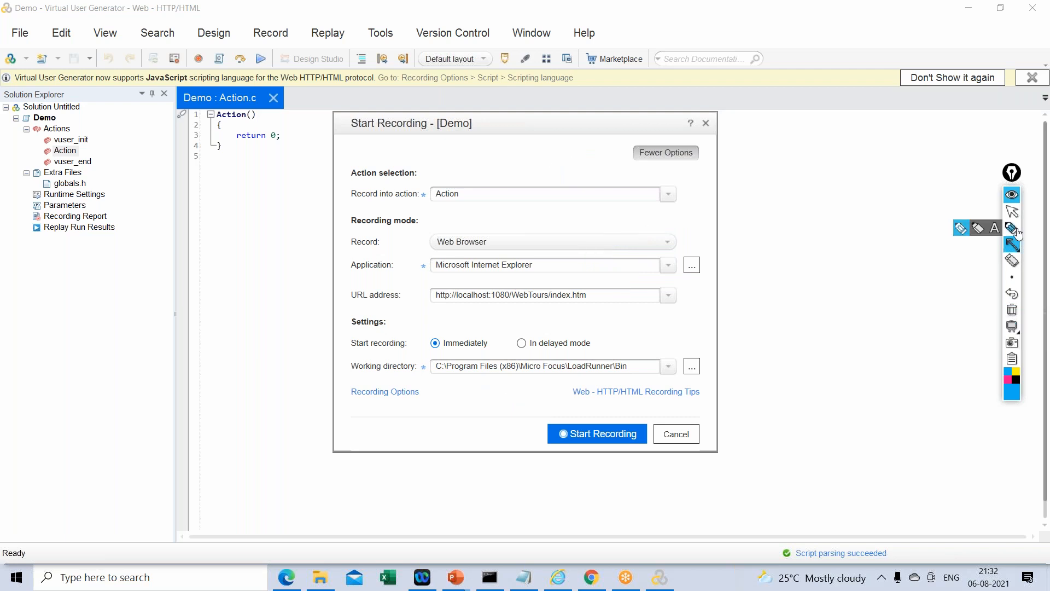
- Start recording the Demo script, closing the running Web Tours browser window and agreeing to close the remaining Internet Explorer instances
{"action": "left_click", "coordinate": [1012, 211]}
{"action": "left_click", "coordinate": [590, 432]}
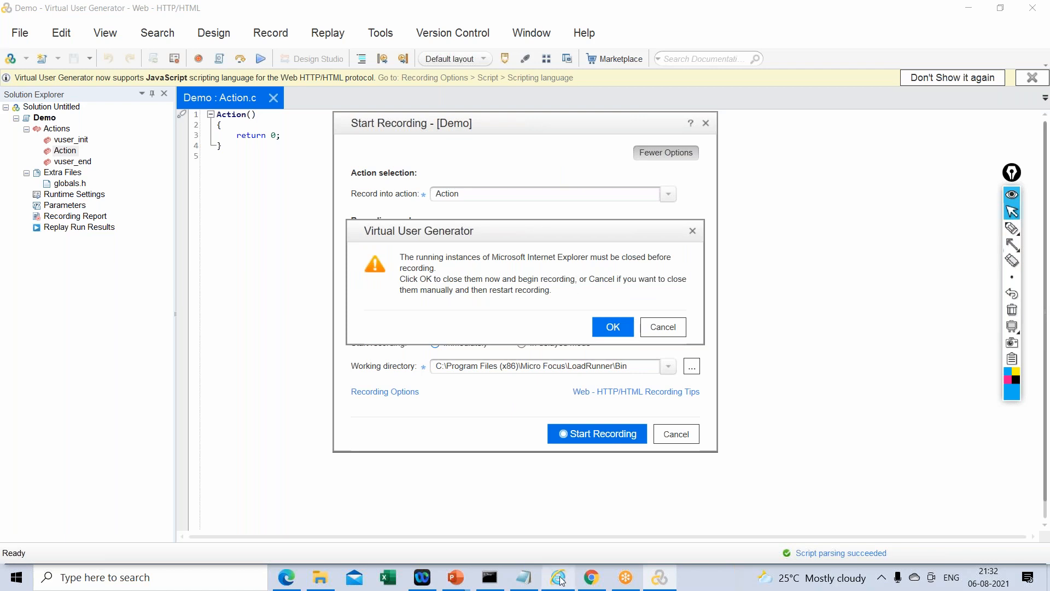
{"action": "mouse_move", "coordinate": [562, 573]}
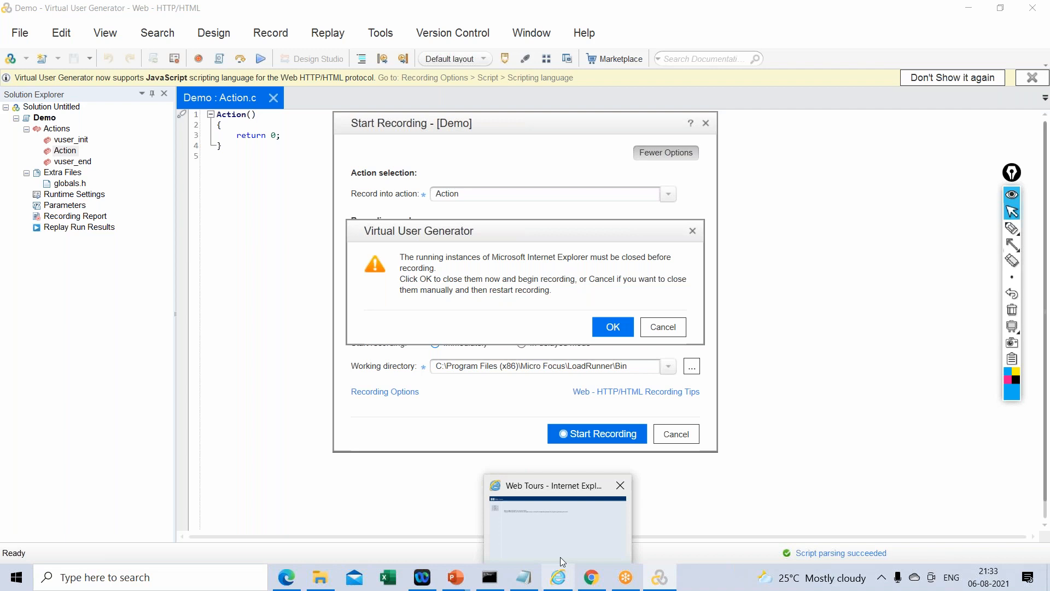
{"action": "mouse_move", "coordinate": [620, 491]}
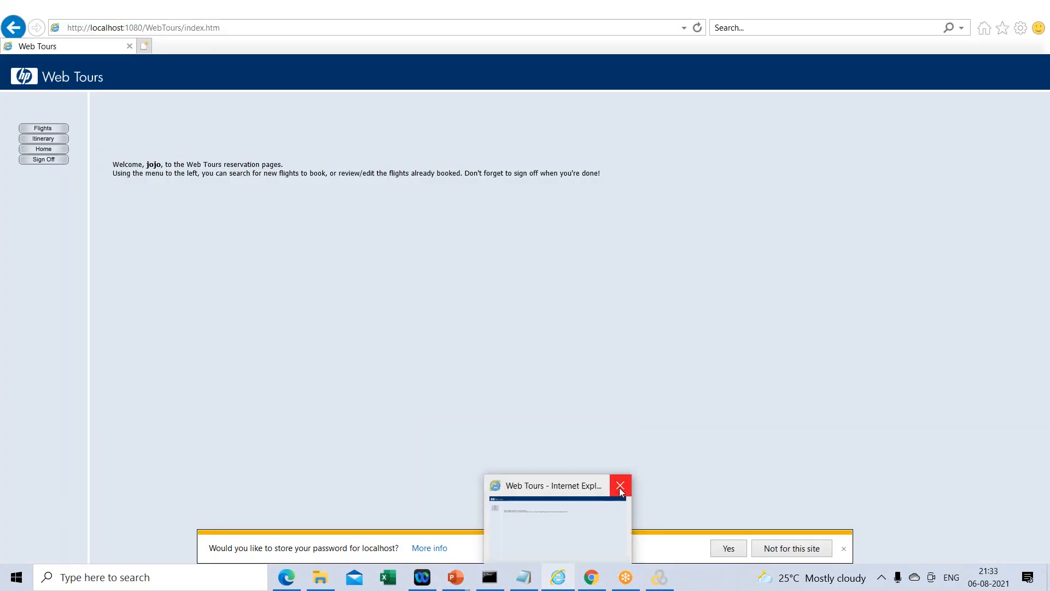
{"action": "left_click", "coordinate": [620, 486]}
{"action": "left_click", "coordinate": [612, 328]}
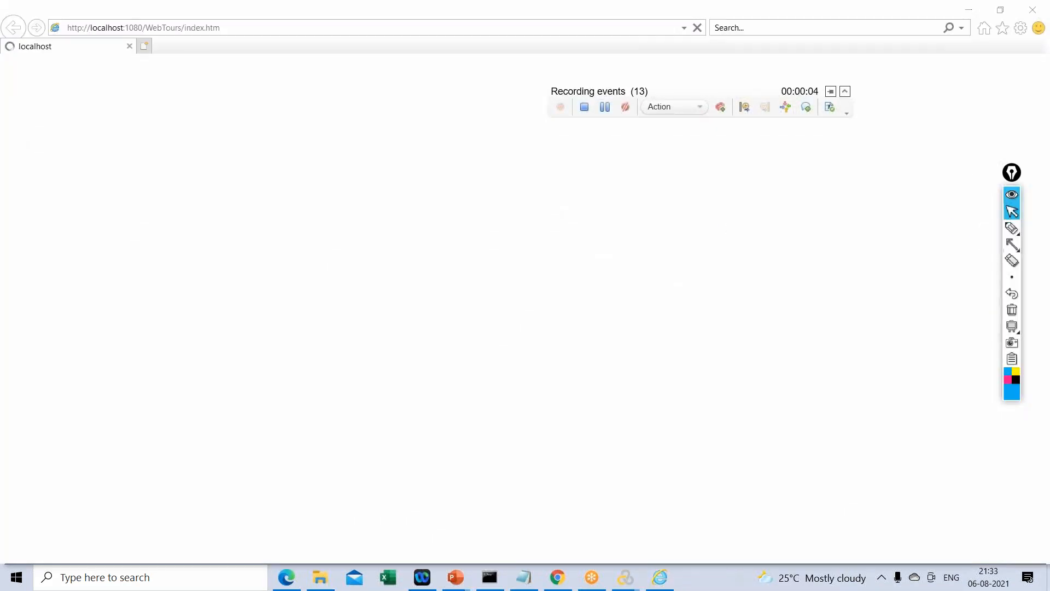
- Move the floating recording toolbar off the page header into the empty area beside the Web Tours welcome text
{"action": "left_click_drag", "start_coordinate": [710, 91], "coordinate": [687, 171]}
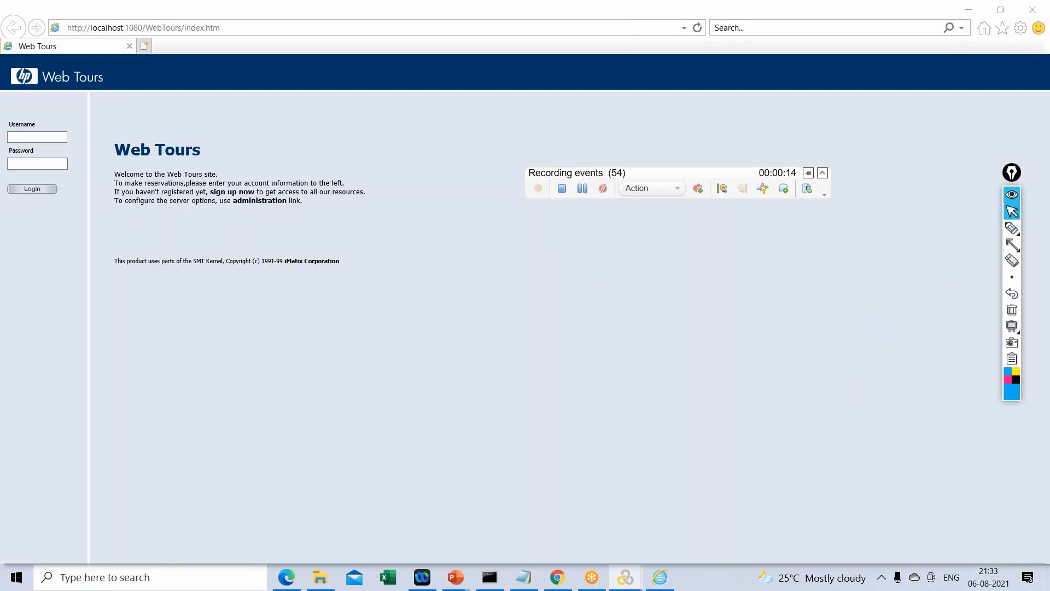
{"action": "mouse_move", "coordinate": [680, 171]}
{"action": "left_mouse_down"}
{"action": "mouse_move", "coordinate": [670, 231]}
{"action": "mouse_move", "coordinate": [711, 162]}
{"action": "mouse_move", "coordinate": [658, 204]}
{"action": "mouse_move", "coordinate": [736, 171]}
{"action": "mouse_move", "coordinate": [654, 181]}
{"action": "mouse_move", "coordinate": [743, 206]}
{"action": "mouse_move", "coordinate": [662, 178]}
{"action": "mouse_move", "coordinate": [735, 196]}
{"action": "mouse_move", "coordinate": [697, 171]}
{"action": "left_mouse_up"}
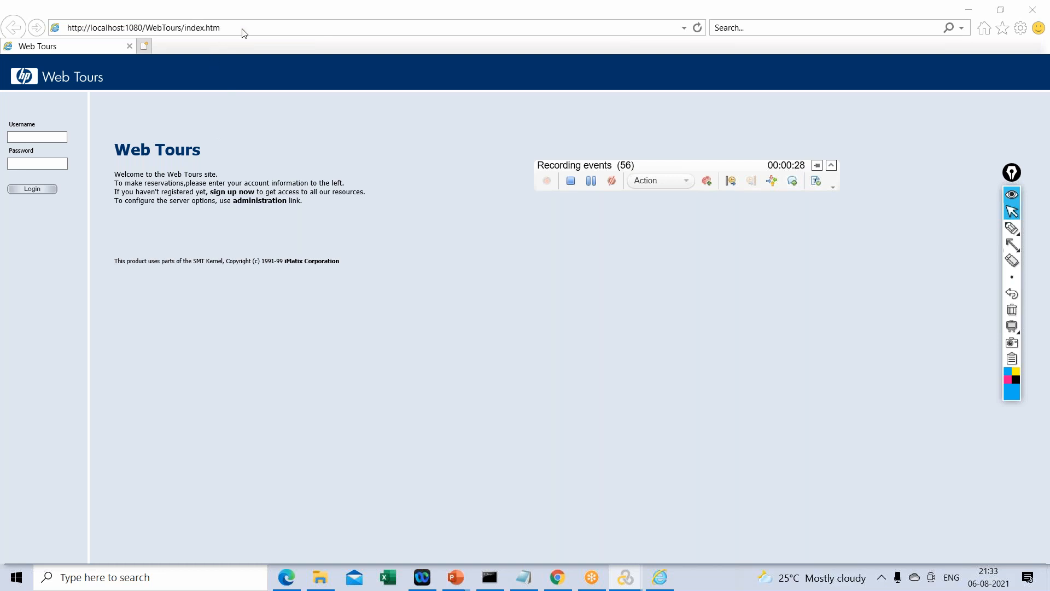
{"action": "mouse_move", "coordinate": [677, 163]}
{"action": "left_mouse_down"}
{"action": "mouse_move", "coordinate": [710, 197]}
{"action": "mouse_move", "coordinate": [692, 165]}
{"action": "left_mouse_up"}
- Point out the recording events counter with an annotation arrow and clear the drawing
{"action": "left_click", "coordinate": [1011, 244]}
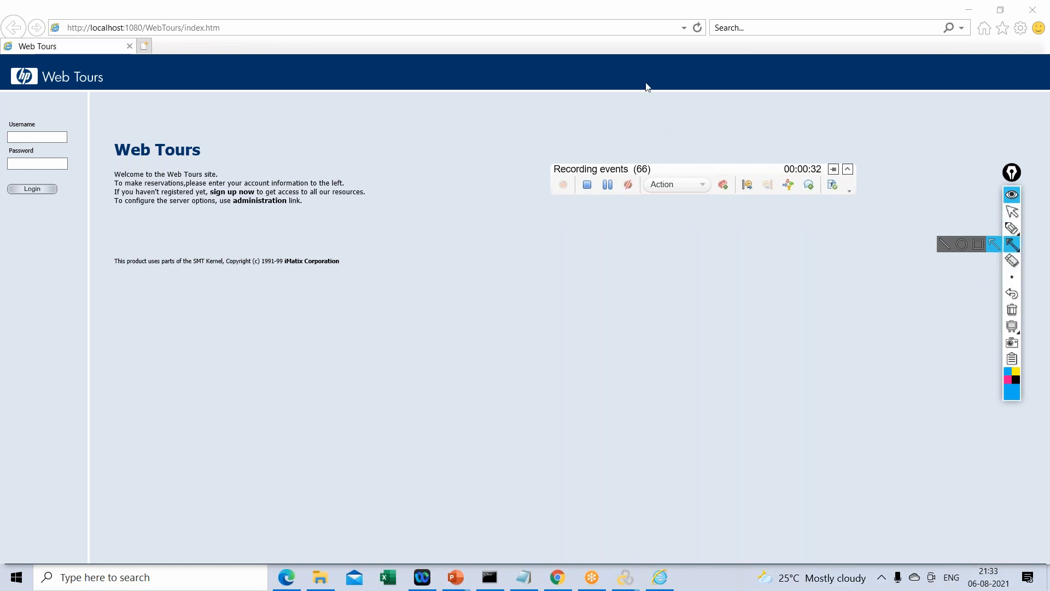
{"action": "left_click_drag", "start_coordinate": [683, 100], "coordinate": [650, 160]}
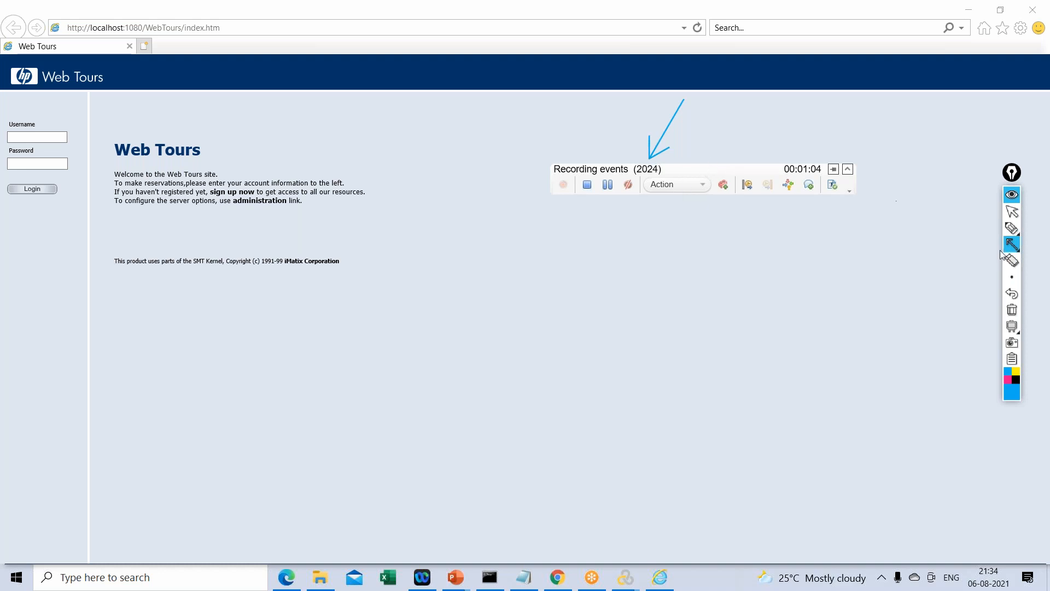
{"action": "left_click", "coordinate": [1011, 305]}
- Point out the start transaction control on the recording toolbar with an annotation arrow and clear the drawing
{"action": "left_click", "coordinate": [1011, 244]}
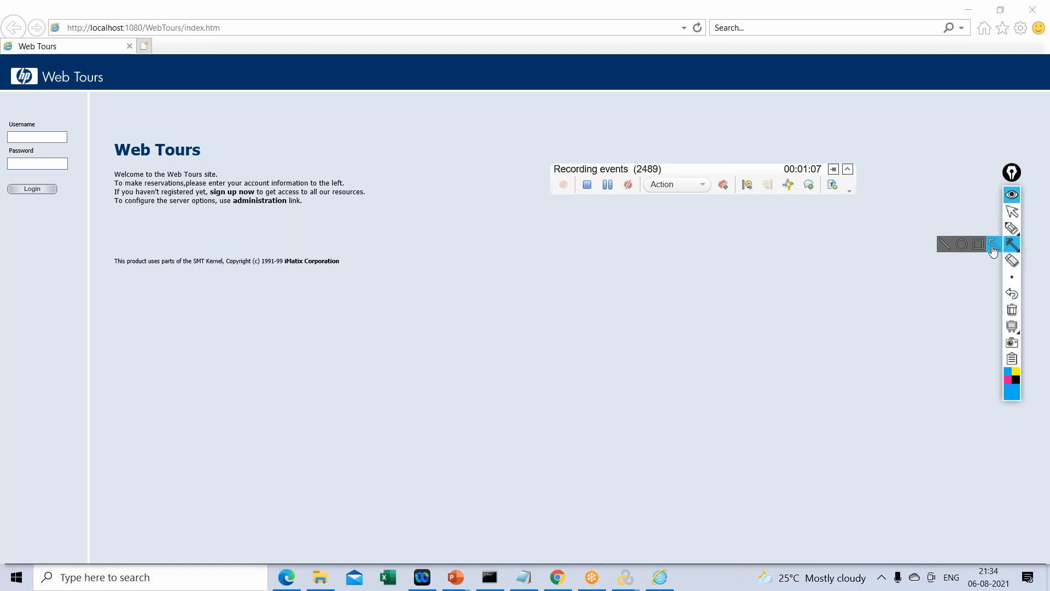
{"action": "left_click_drag", "start_coordinate": [784, 279], "coordinate": [751, 201]}
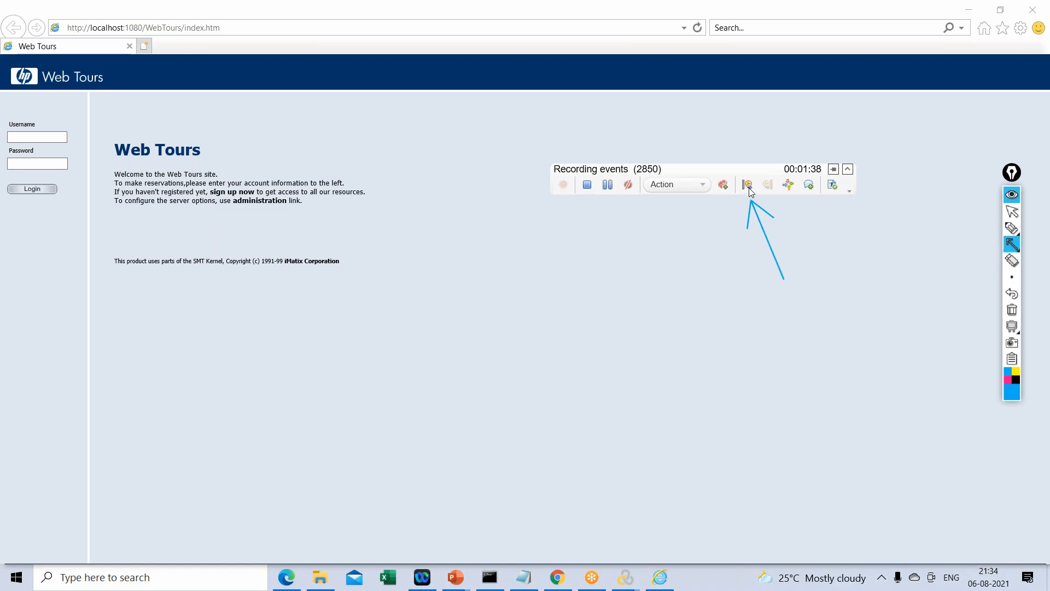
{"action": "left_click", "coordinate": [1011, 310]}
{"action": "left_click", "coordinate": [1011, 310]}
{"action": "left_click", "coordinate": [1011, 212]}
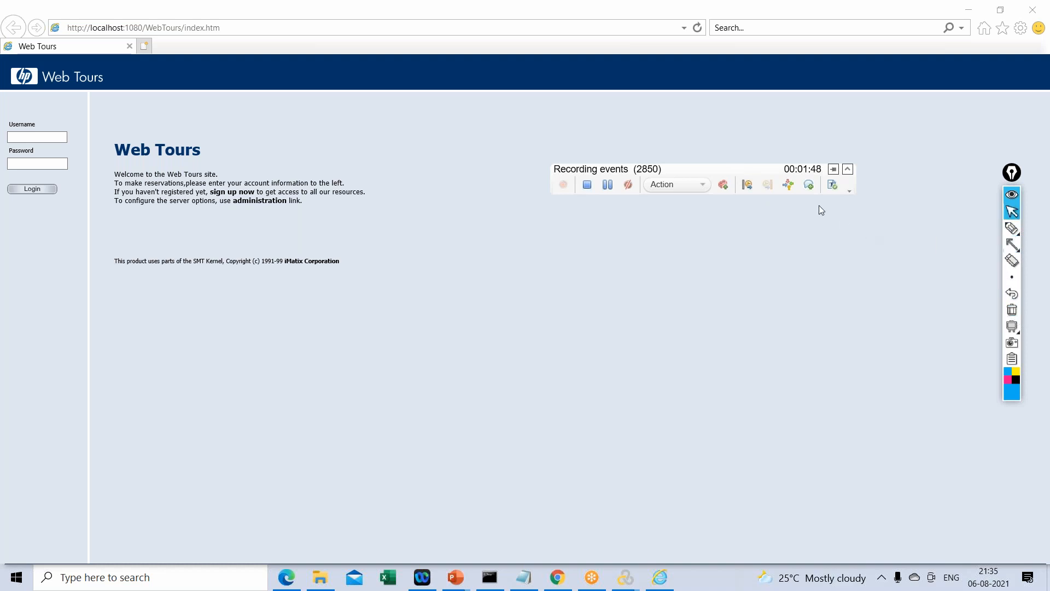
- Start a transaction named Login in the running recording
{"action": "left_click", "coordinate": [748, 185]}
{"action": "left_click", "coordinate": [678, 213]}
{"action": "left_click_drag", "start_coordinate": [678, 213], "coordinate": [563, 218]}
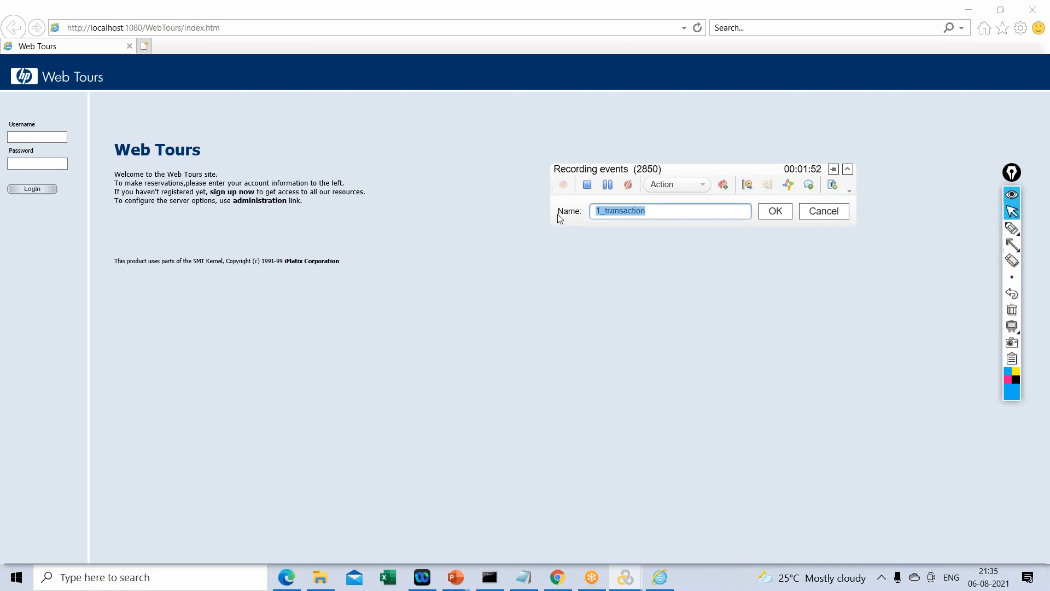
{"action": "type", "text": "Login"}
{"action": "left_click", "coordinate": [775, 211]}
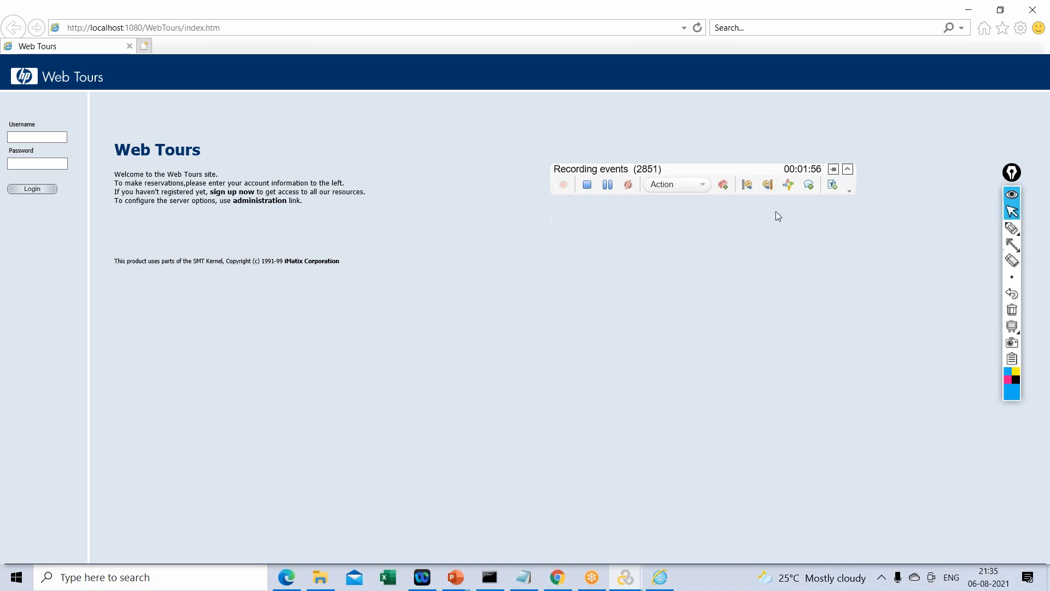
- Point out the end transaction control on the recording toolbar with an annotation arrow and clear the drawing
{"action": "left_click", "coordinate": [1011, 246]}
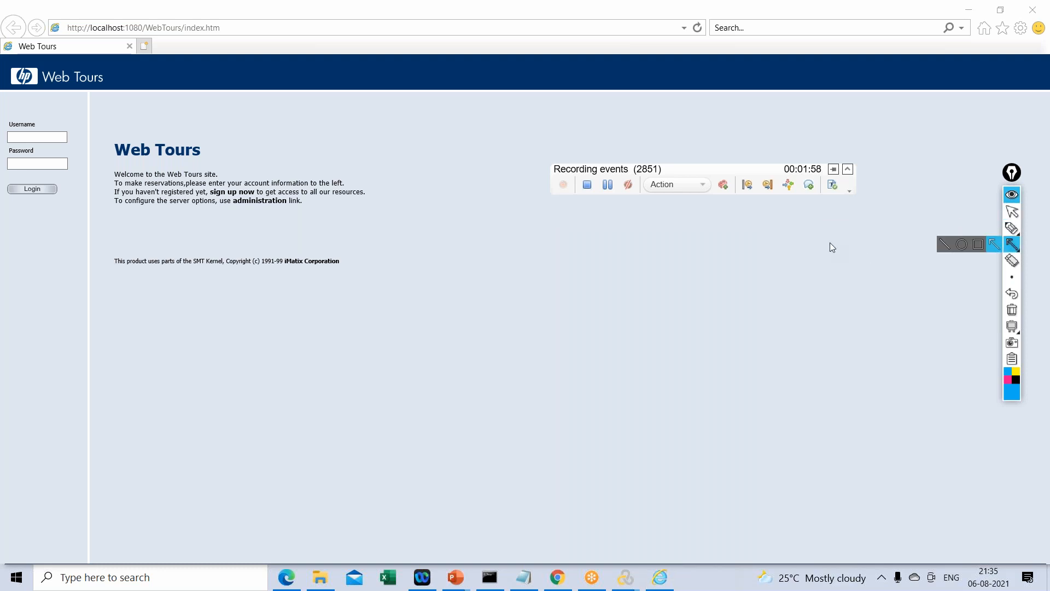
{"action": "left_click", "coordinate": [782, 245]}
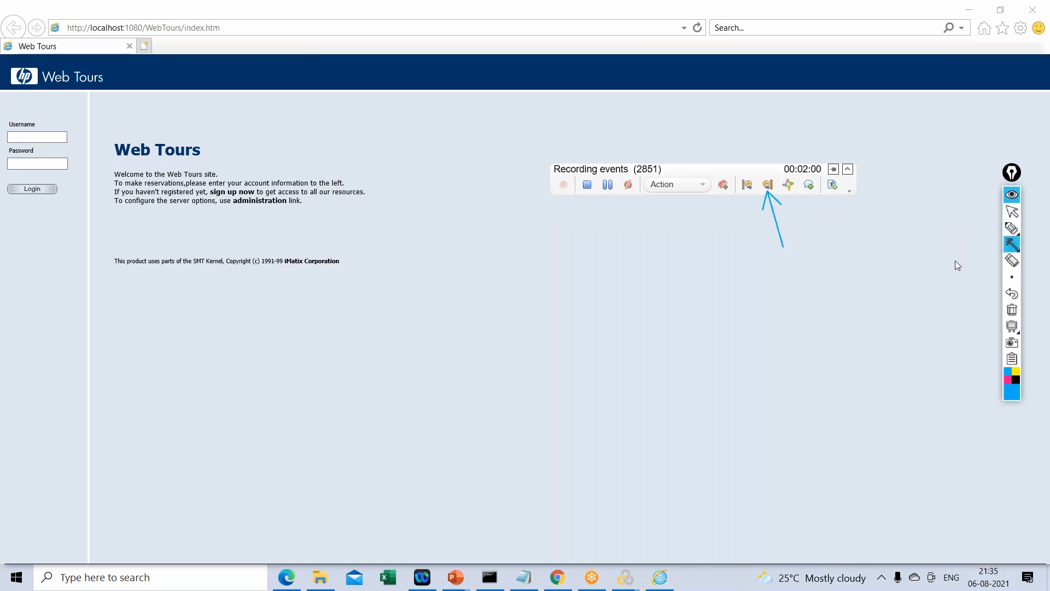
{"action": "left_click", "coordinate": [1013, 313]}
{"action": "left_click", "coordinate": [1011, 211]}
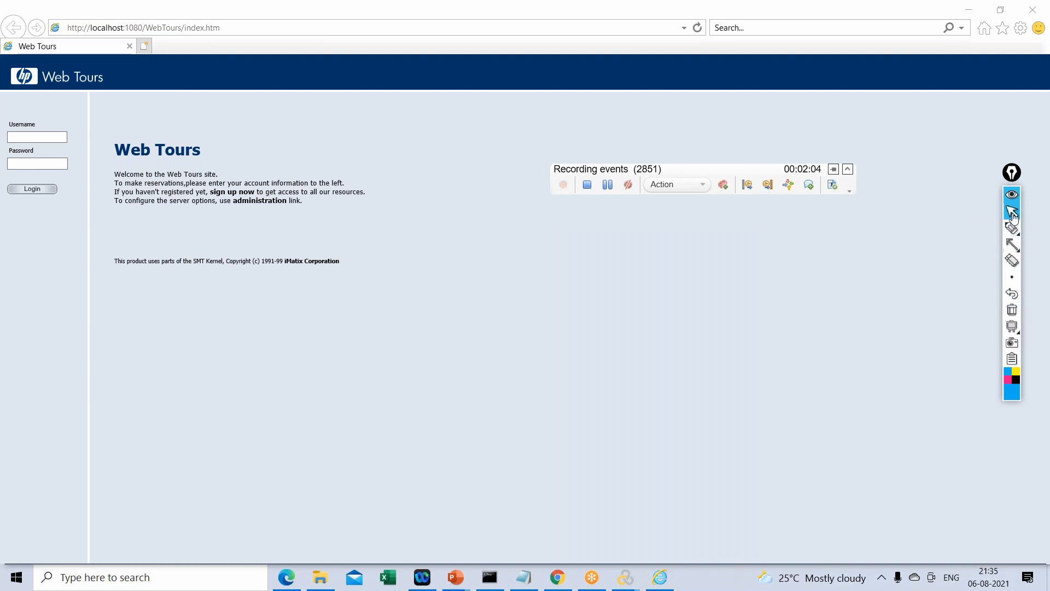
- Log in to Web Tours by entering the username and the account password, and end the Login transaction
{"action": "left_click", "coordinate": [27, 136]}
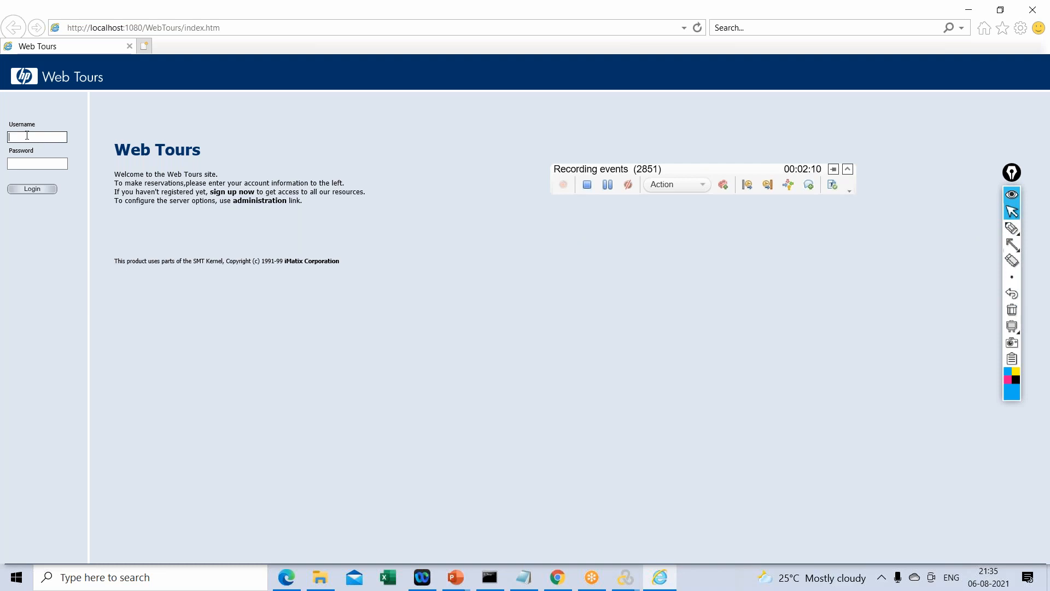
{"action": "type", "text": "jojo"}
{"action": "key", "text": "Tab"}
{"action": "type", "text": "bean"}
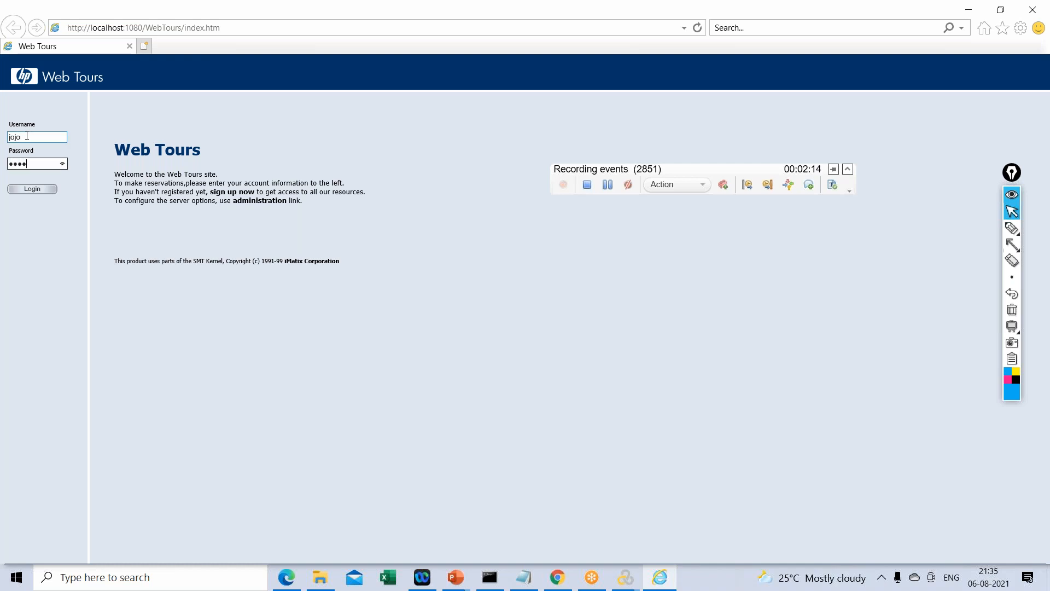
{"action": "left_click", "coordinate": [30, 188]}
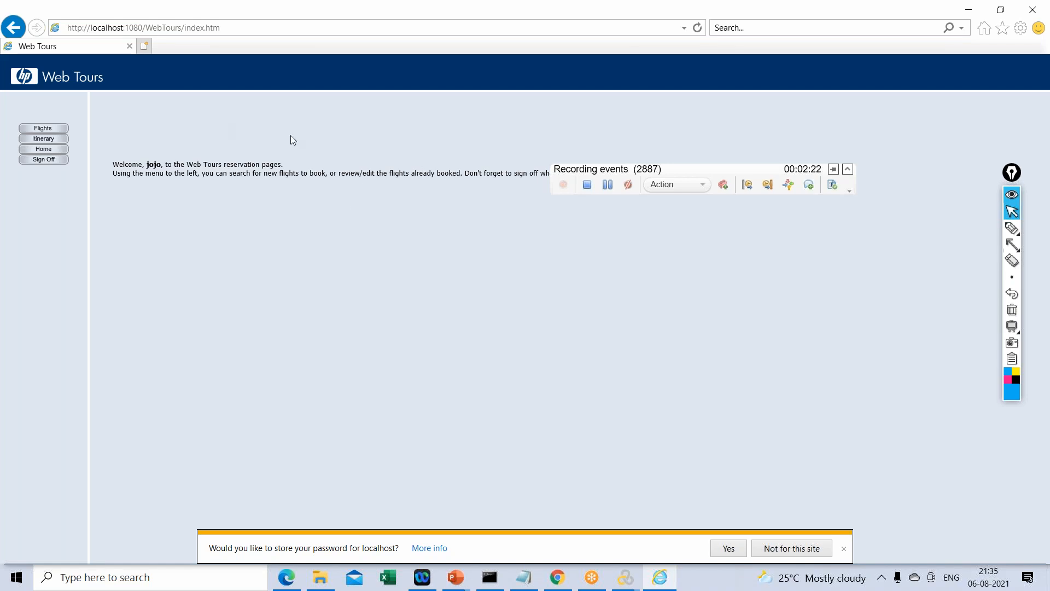
{"action": "left_click", "coordinate": [768, 186]}
{"action": "left_click", "coordinate": [777, 215]}
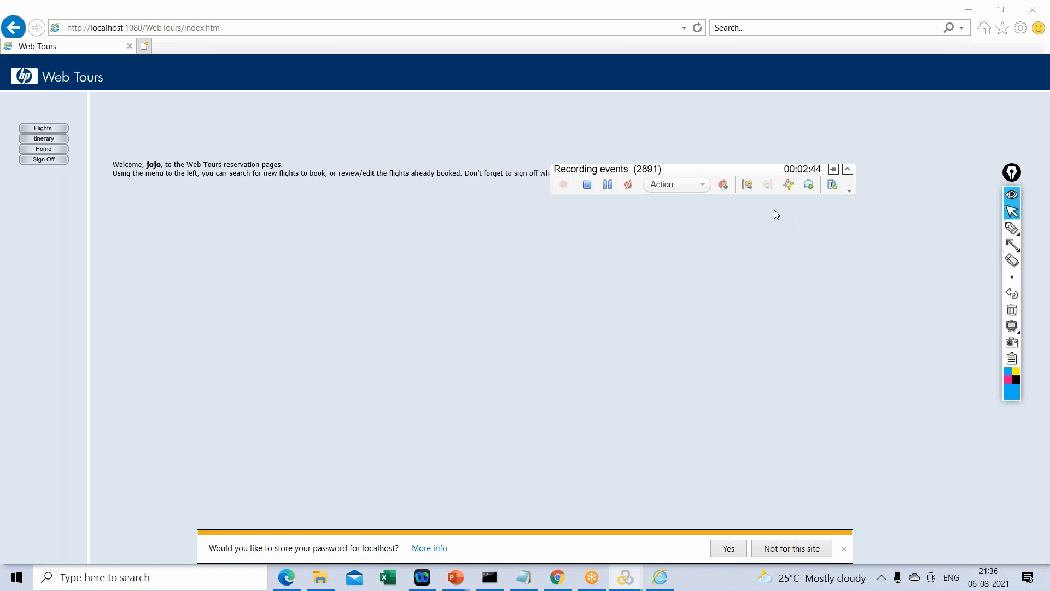
- Start a transaction named Logout and sign off from Web Tours
{"action": "left_click", "coordinate": [751, 184]}
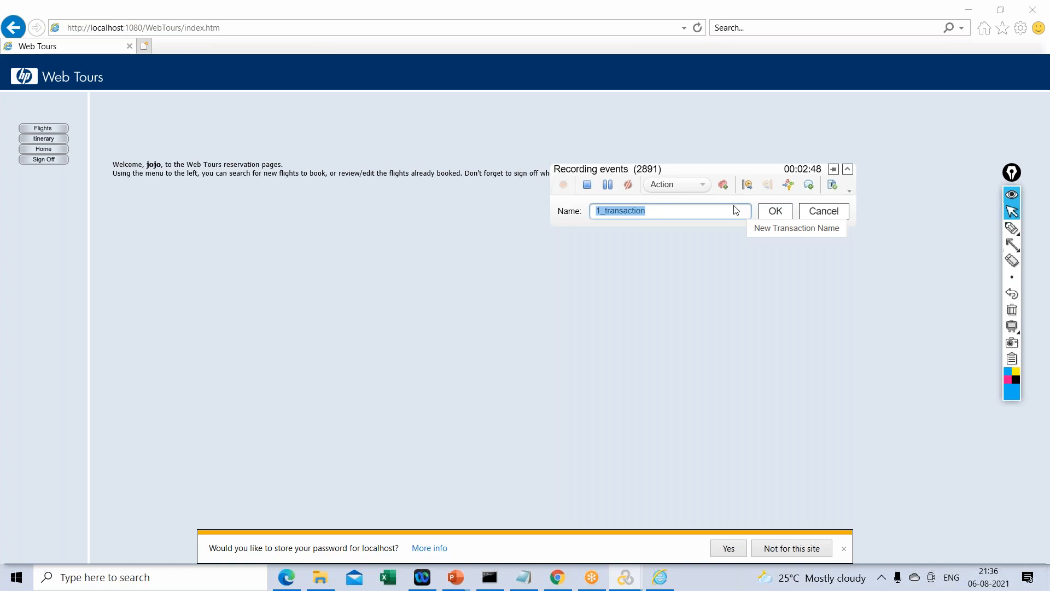
{"action": "left_click_drag", "start_coordinate": [736, 211], "coordinate": [581, 217]}
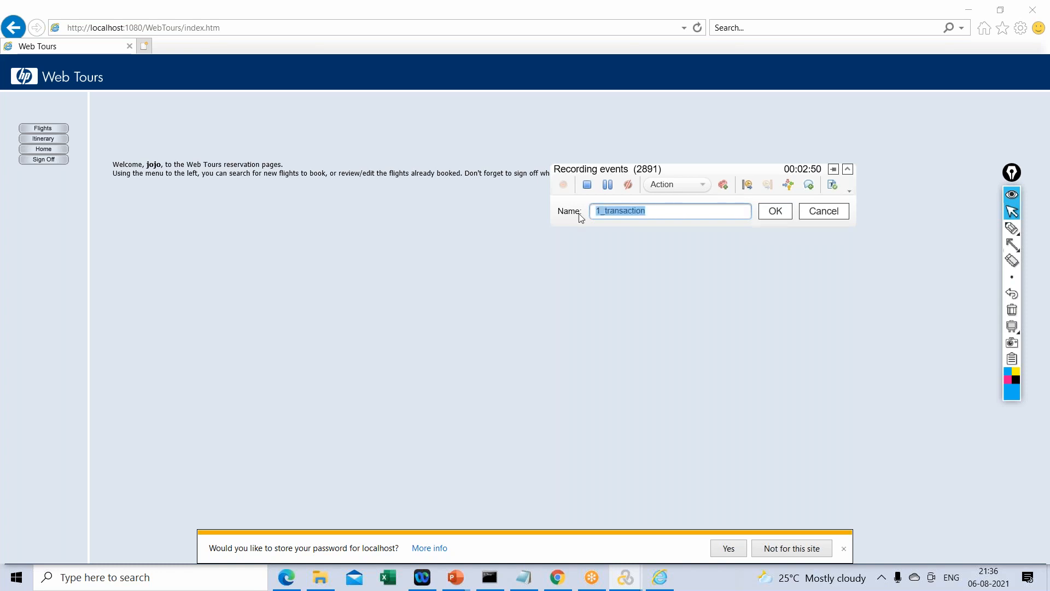
{"action": "type", "text": "Lo"}
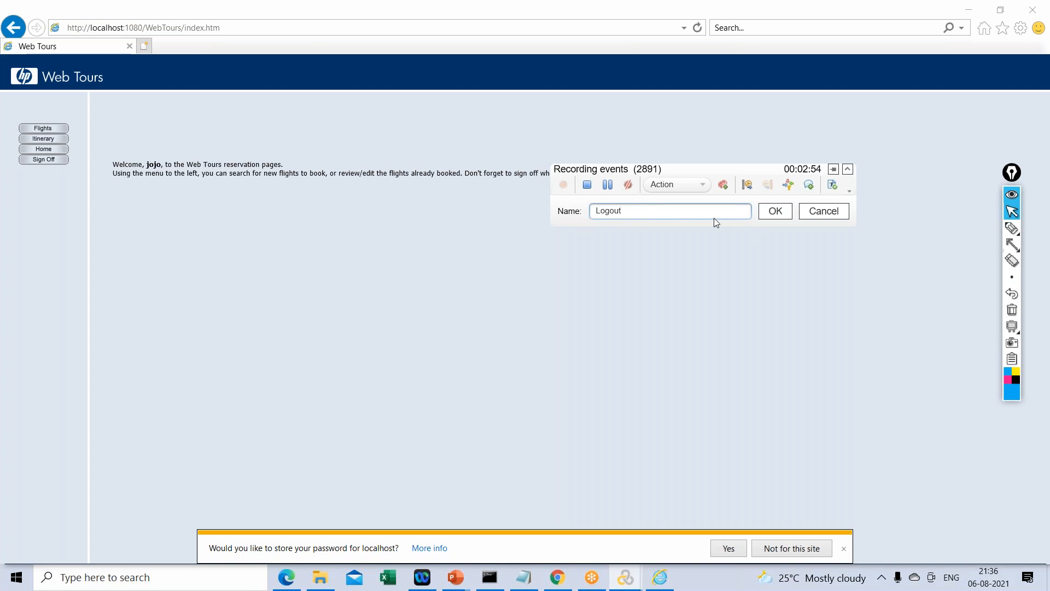
{"action": "type", "text": "gout"}
{"action": "left_click", "coordinate": [773, 212]}
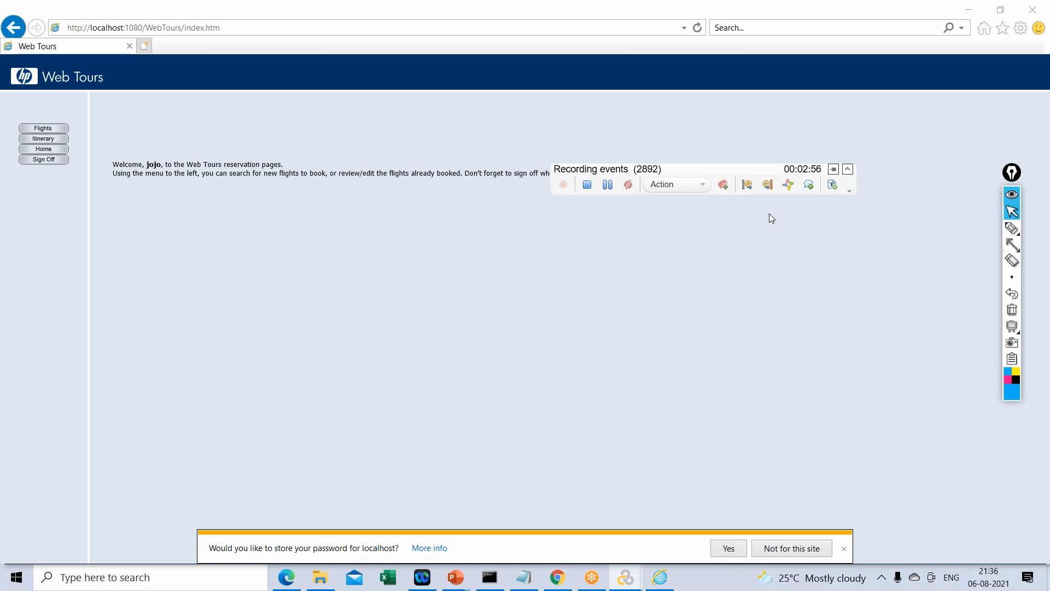
{"action": "left_click", "coordinate": [44, 160]}
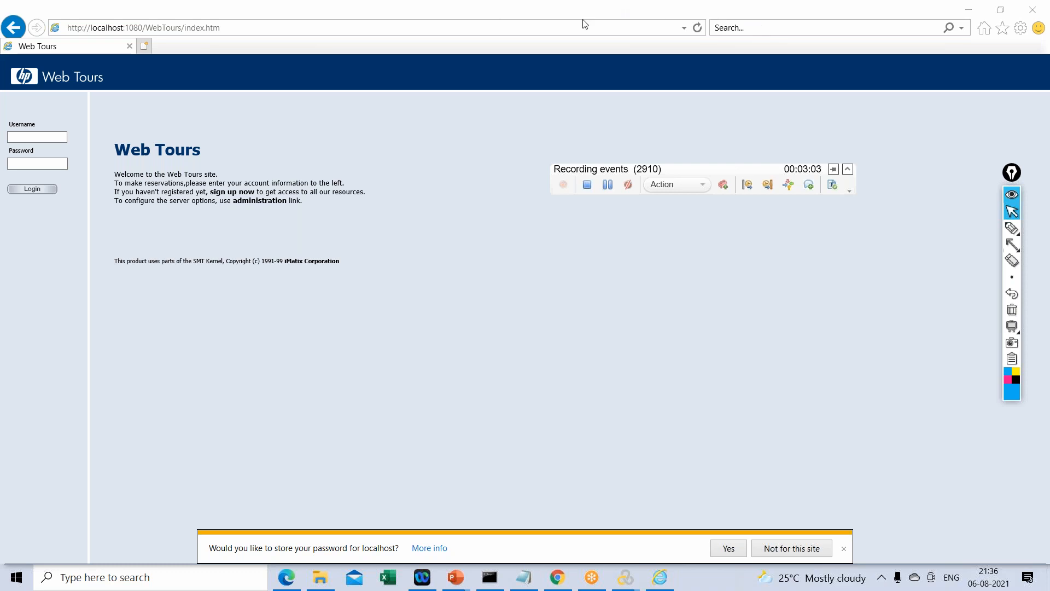
- Close the Web Tours browser window and end the Logout transaction
{"action": "left_click", "coordinate": [1041, 13]}
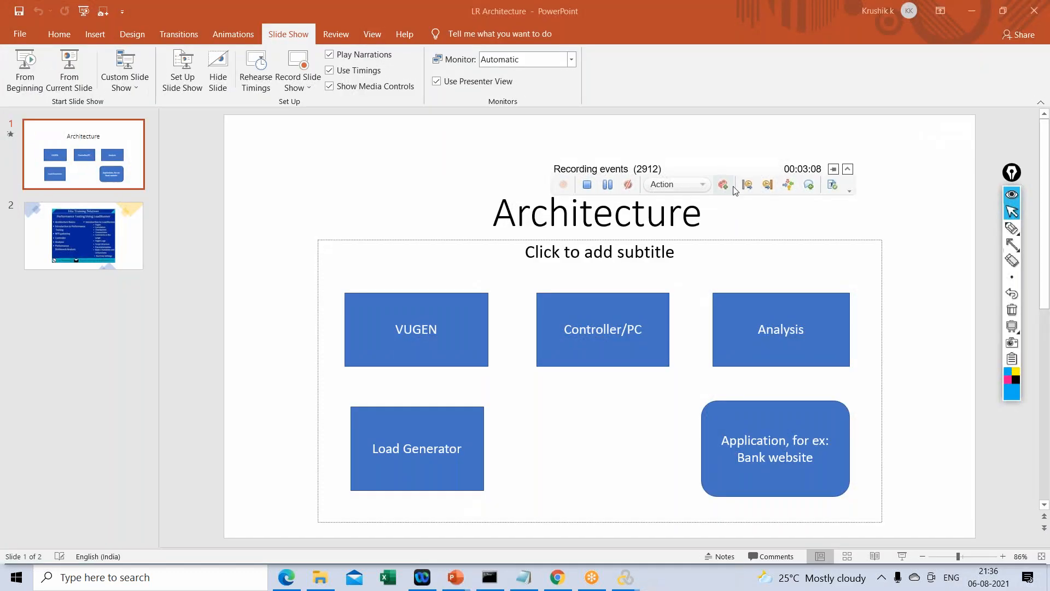
{"action": "left_click", "coordinate": [769, 185]}
{"action": "left_click", "coordinate": [792, 212]}
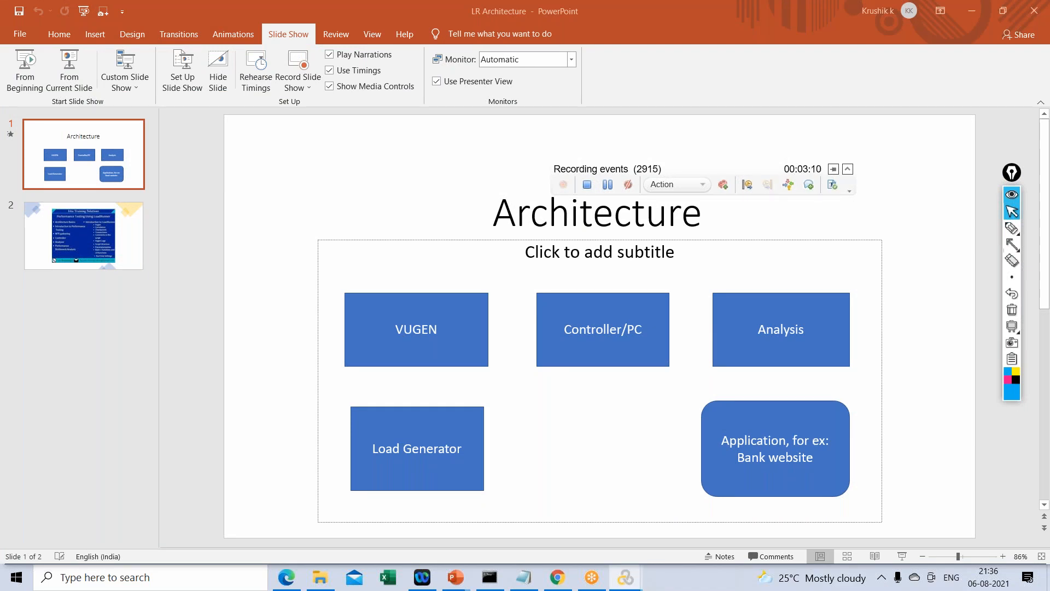
- Move the recording toolbar clear of the slide title, stop the recording and close the Design Studio results
{"action": "left_click", "coordinate": [744, 126]}
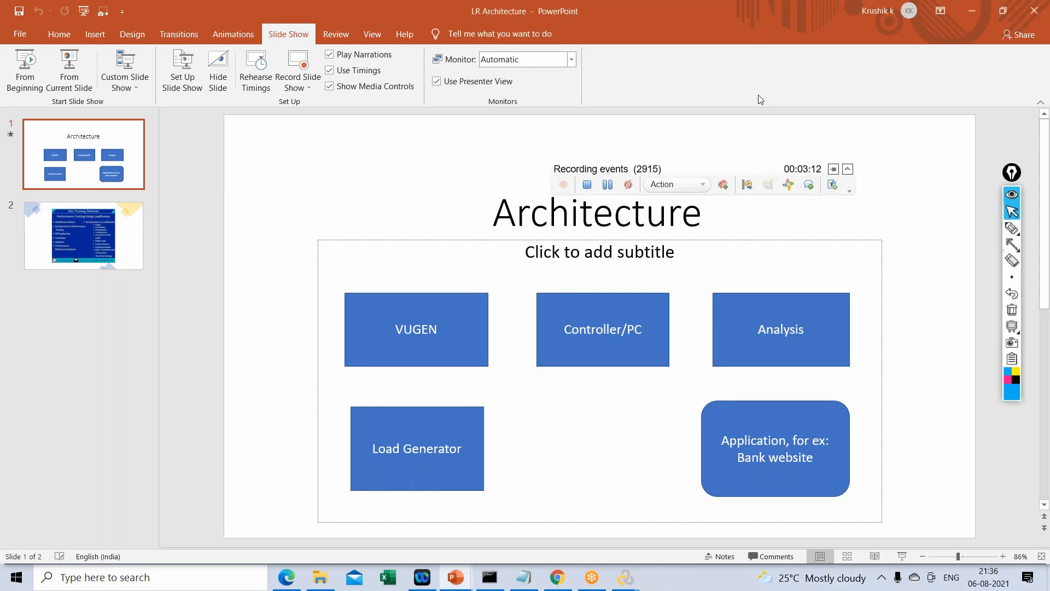
{"action": "left_click_drag", "start_coordinate": [697, 172], "coordinate": [745, 131]}
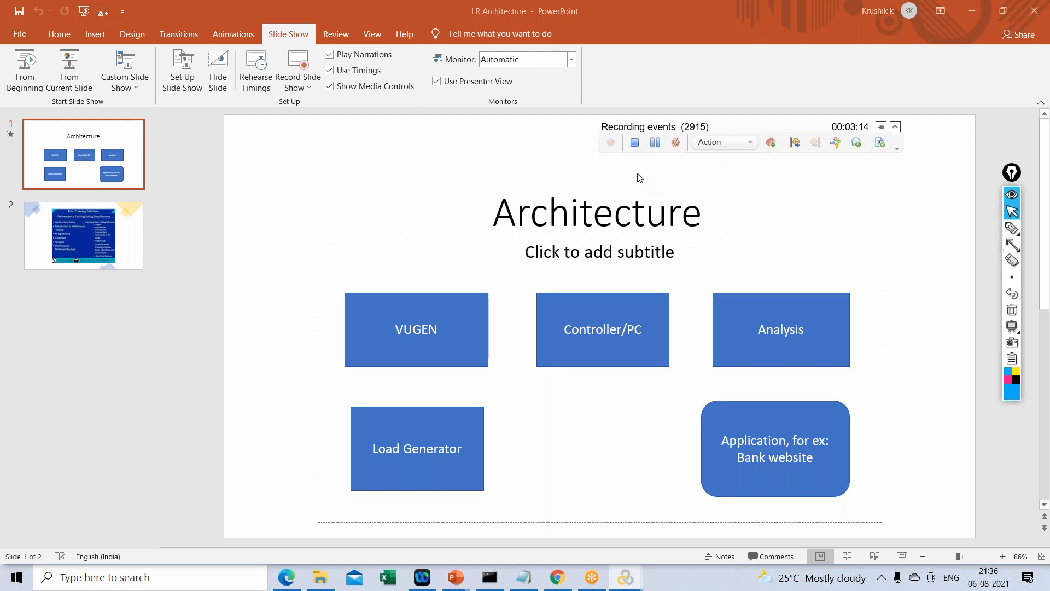
{"action": "left_click", "coordinate": [634, 144]}
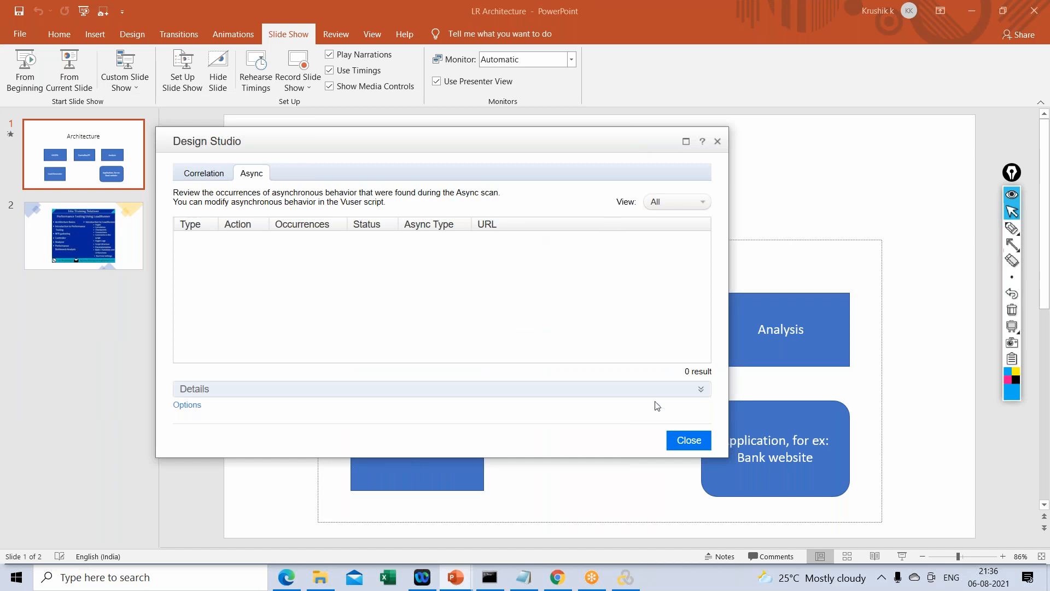
{"action": "left_click", "coordinate": [688, 440]}
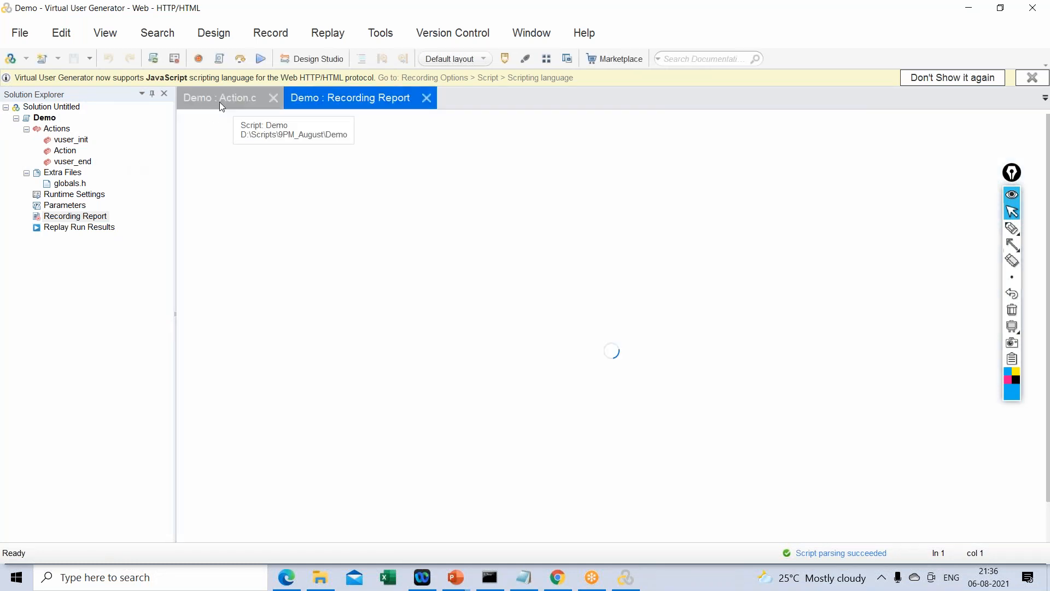
- Open the Demo Action.c script and review the recorded requests, think times and the Login and Logout transactions
{"action": "left_click", "coordinate": [222, 101]}
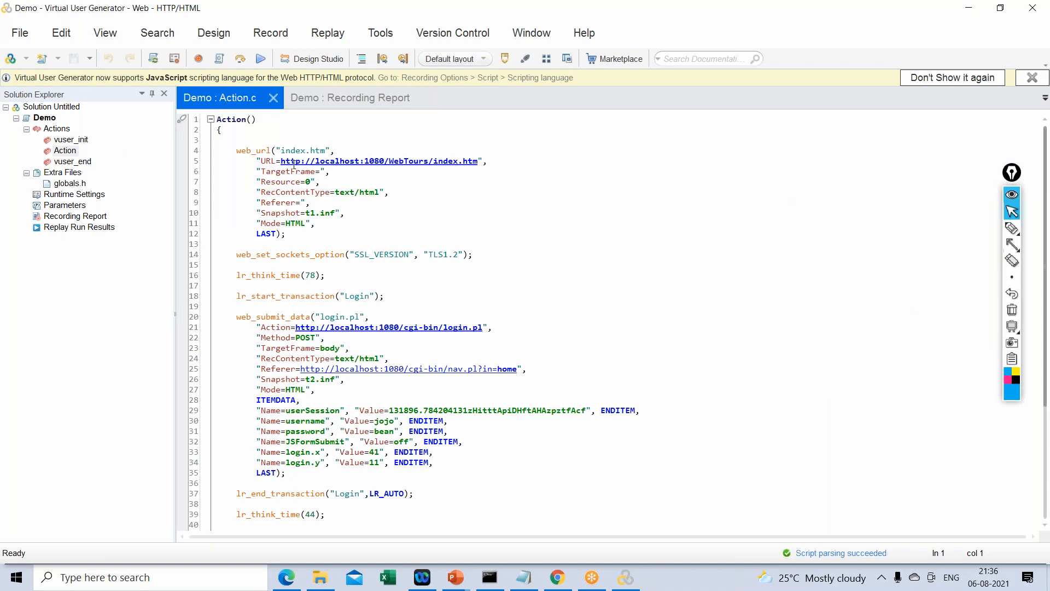
{"action": "scroll", "coordinate": [294, 164], "scroll_direction": "down", "scroll_amount": 7}
{"action": "scroll", "coordinate": [293, 181], "scroll_direction": "up", "scroll_amount": 7}
{"action": "scroll", "coordinate": [294, 186], "scroll_direction": "down", "scroll_amount": 8}
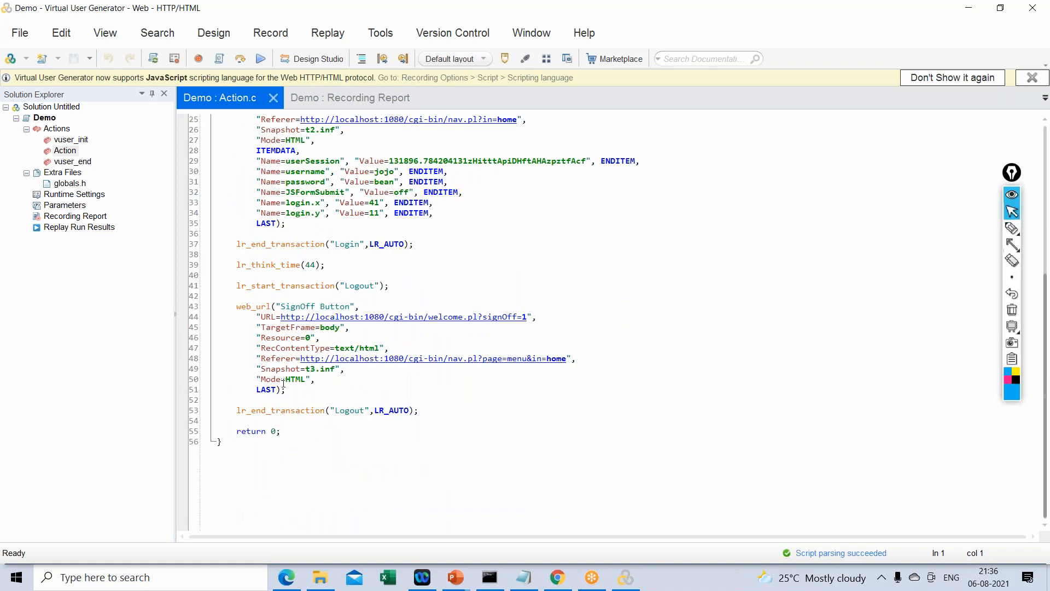
{"action": "scroll", "coordinate": [323, 377], "scroll_direction": "up", "scroll_amount": 8}
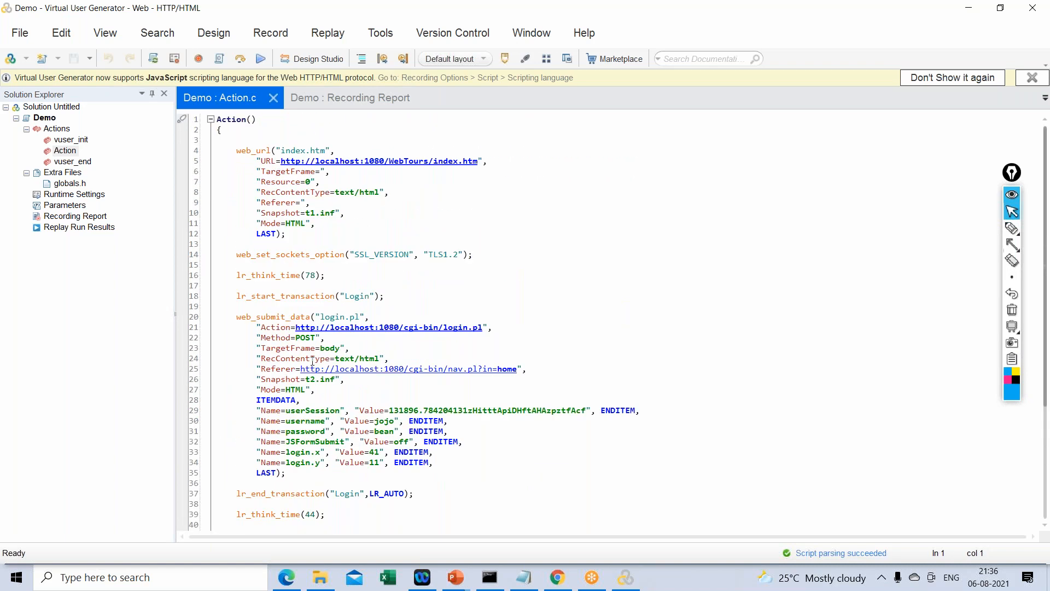
{"action": "scroll", "coordinate": [343, 316], "scroll_direction": "down", "scroll_amount": 5}
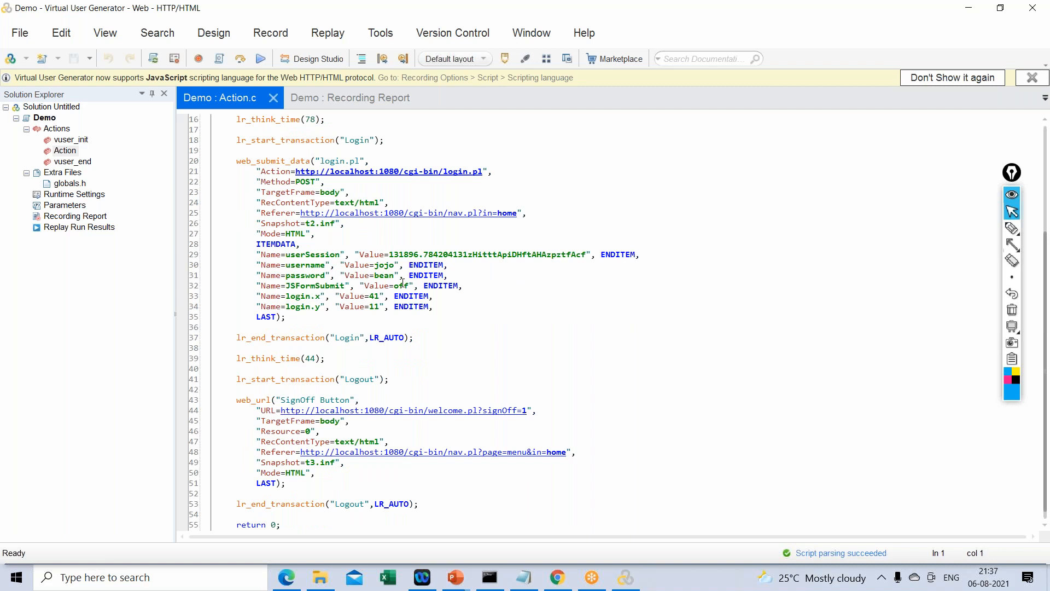
- Mark the start and end of the Login transaction and the request between them with arrows, and clear the drawings
{"action": "scroll", "coordinate": [402, 283], "scroll_direction": "up", "scroll_amount": 5}
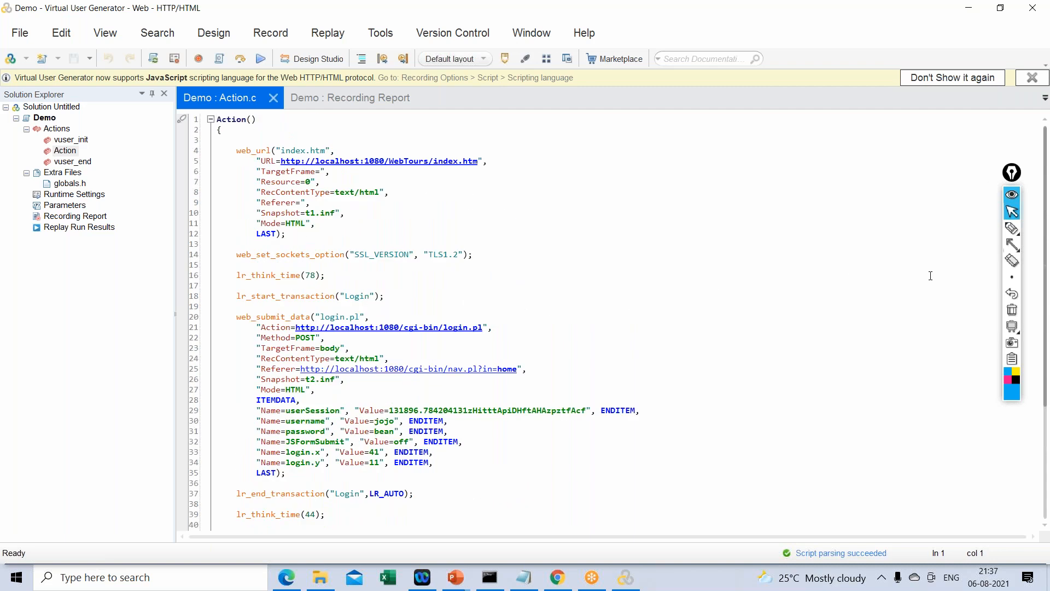
{"action": "left_click", "coordinate": [1012, 246]}
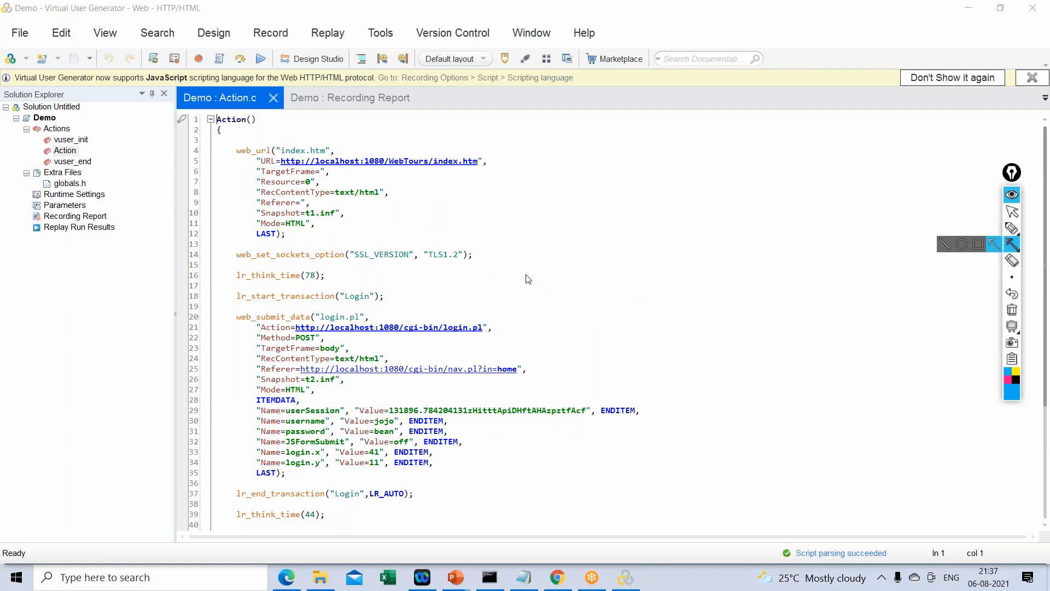
{"action": "left_click_drag", "start_coordinate": [506, 266], "coordinate": [395, 297]}
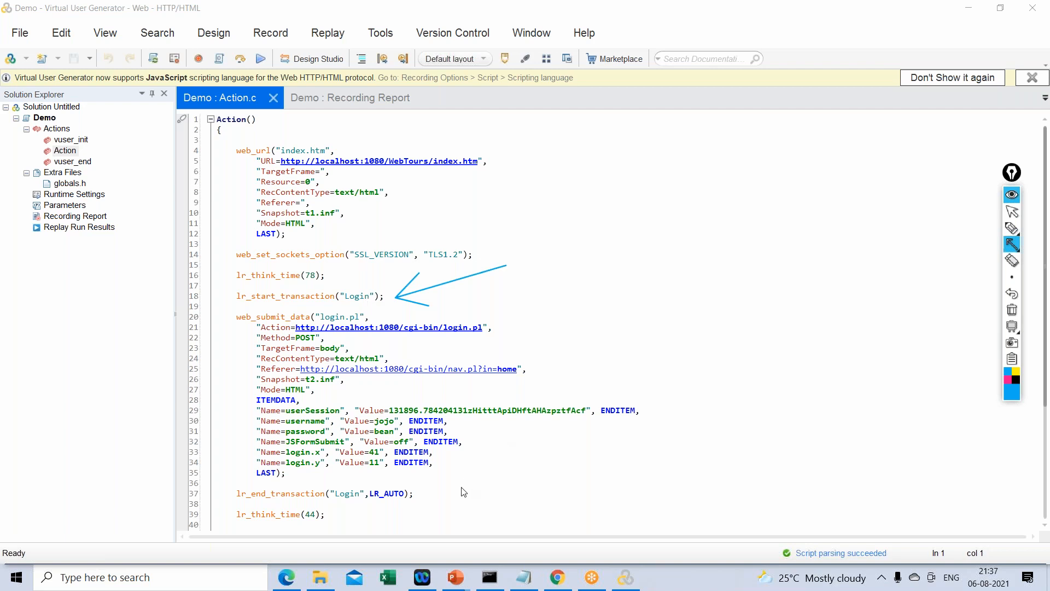
{"action": "left_click_drag", "start_coordinate": [542, 474], "coordinate": [428, 494]}
{"action": "left_click_drag", "start_coordinate": [227, 305], "coordinate": [231, 473]}
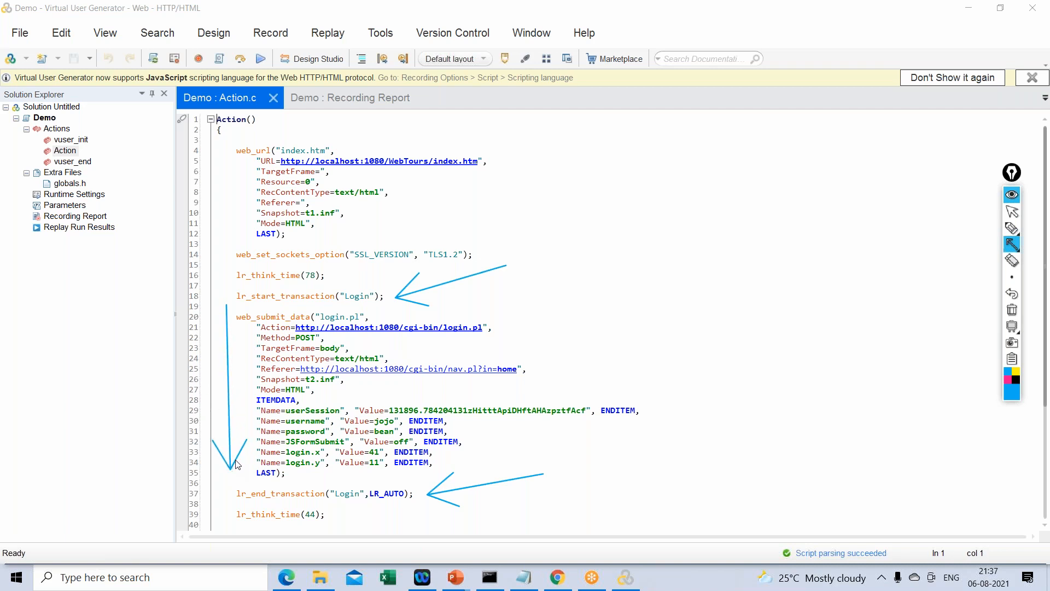
{"action": "left_click", "coordinate": [1011, 310]}
{"action": "mouse_move", "coordinate": [1013, 246]}
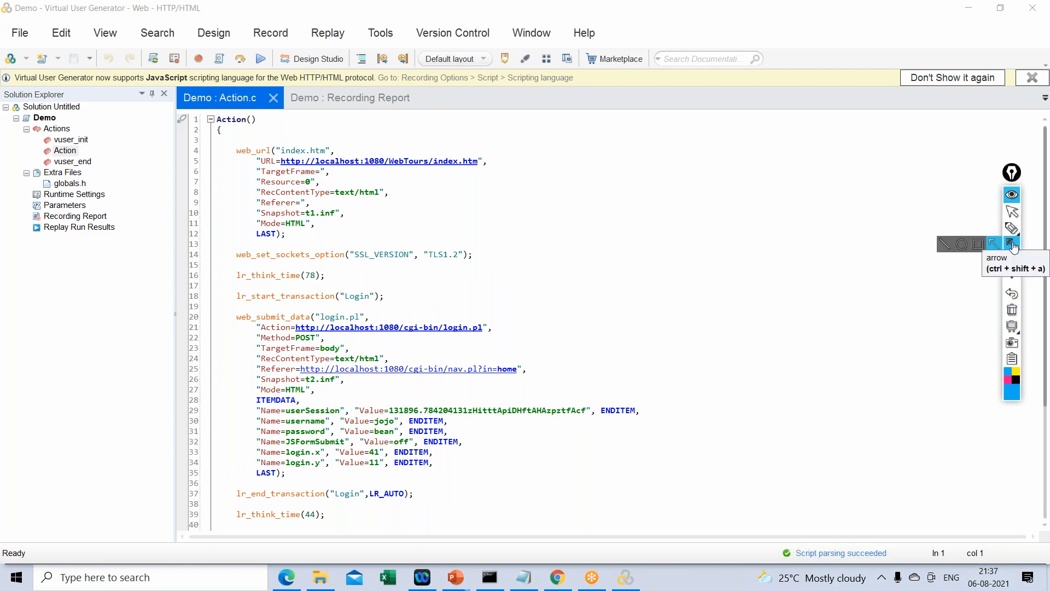
- Mark the start and end of the Logout transaction and its SignOff request with arrows, and clear the drawings
{"action": "left_click", "coordinate": [1011, 213]}
{"action": "scroll", "coordinate": [879, 231], "scroll_direction": "down", "scroll_amount": 3}
{"action": "scroll", "coordinate": [879, 232], "scroll_direction": "down", "scroll_amount": 4}
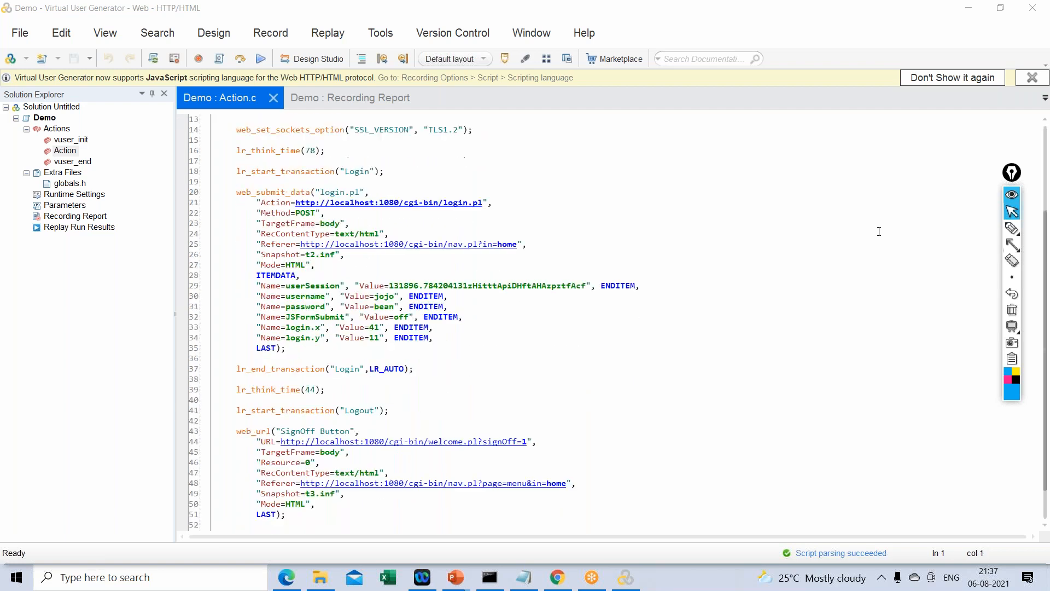
{"action": "left_click", "coordinate": [1012, 246]}
{"action": "left_click_drag", "start_coordinate": [522, 296], "coordinate": [398, 319]}
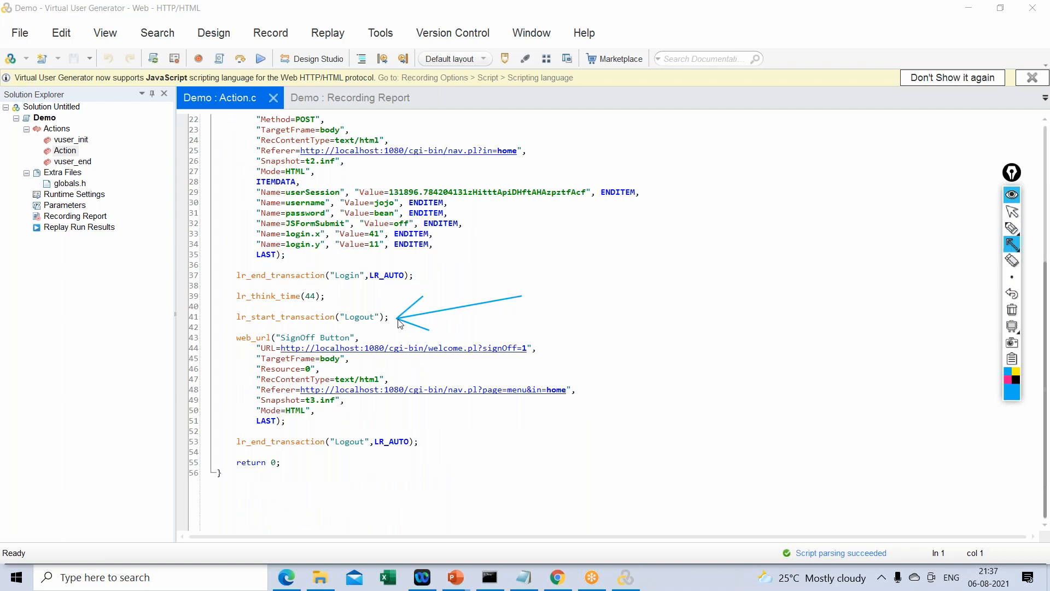
{"action": "left_click_drag", "start_coordinate": [516, 431], "coordinate": [435, 442]}
{"action": "left_click_drag", "start_coordinate": [230, 333], "coordinate": [233, 422]}
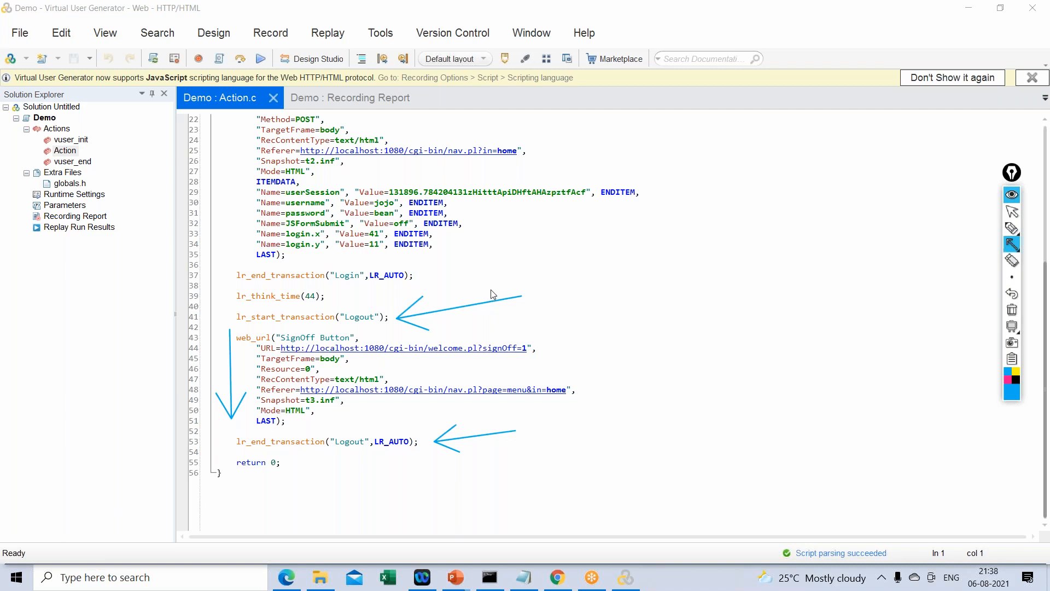
{"action": "left_click", "coordinate": [1011, 212]}
{"action": "left_click", "coordinate": [1011, 309]}
{"action": "left_click", "coordinate": [1012, 245]}
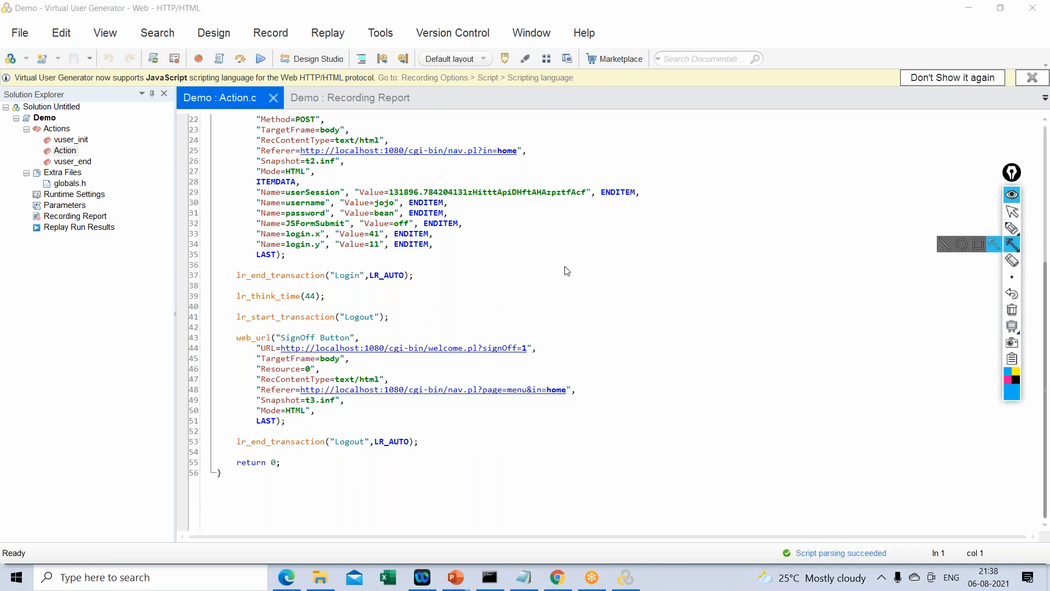
{"action": "left_click", "coordinate": [1011, 212]}
- Correlate the dynamic userSession value in Design Studio, close the dialog and save the script
{"action": "scroll", "coordinate": [539, 277], "scroll_direction": "up", "scroll_amount": 7}
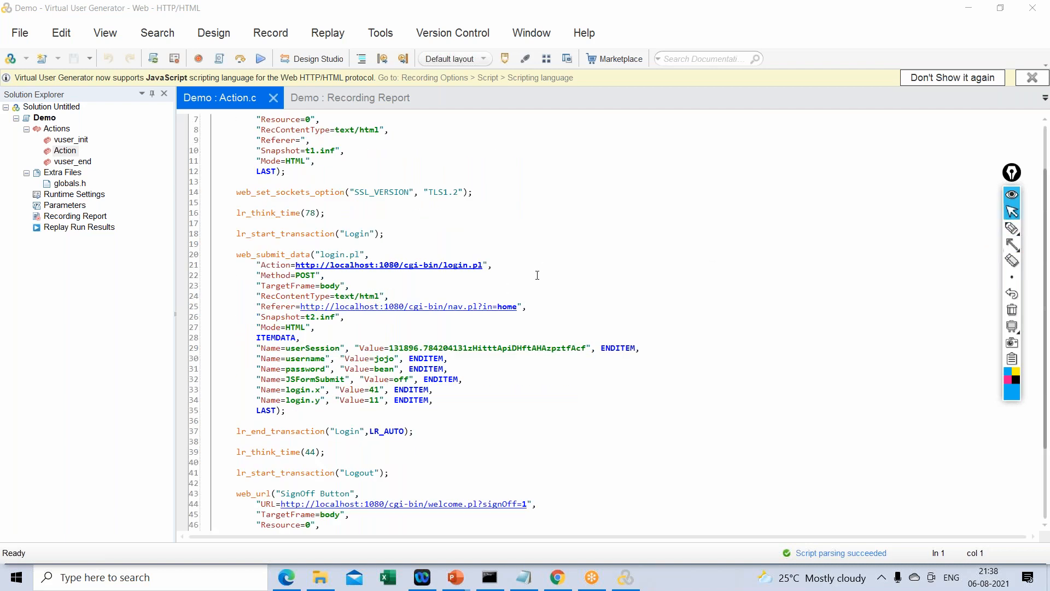
{"action": "left_click", "coordinate": [306, 61]}
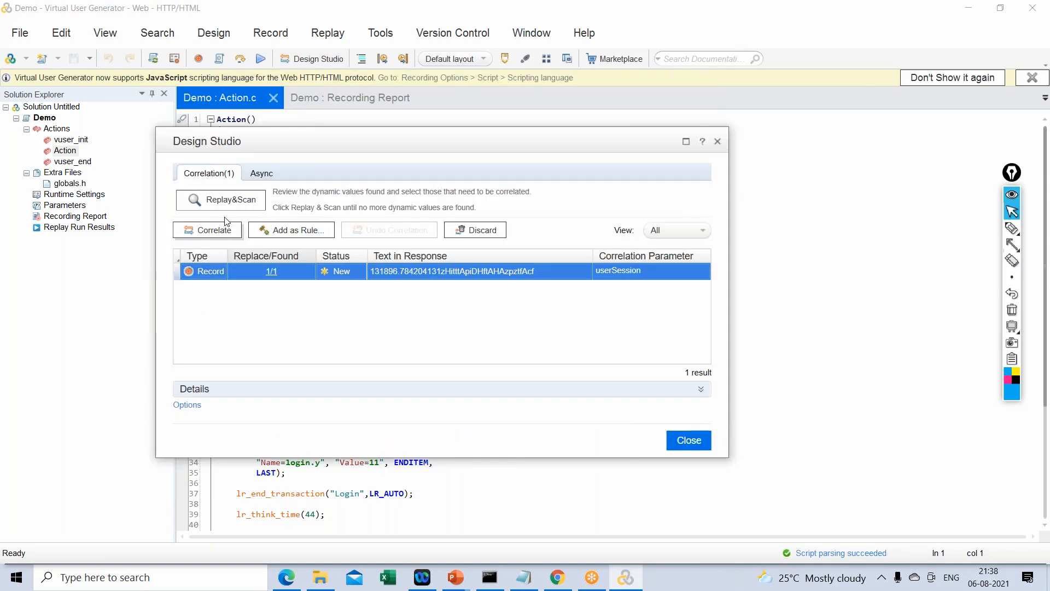
{"action": "left_click", "coordinate": [202, 230]}
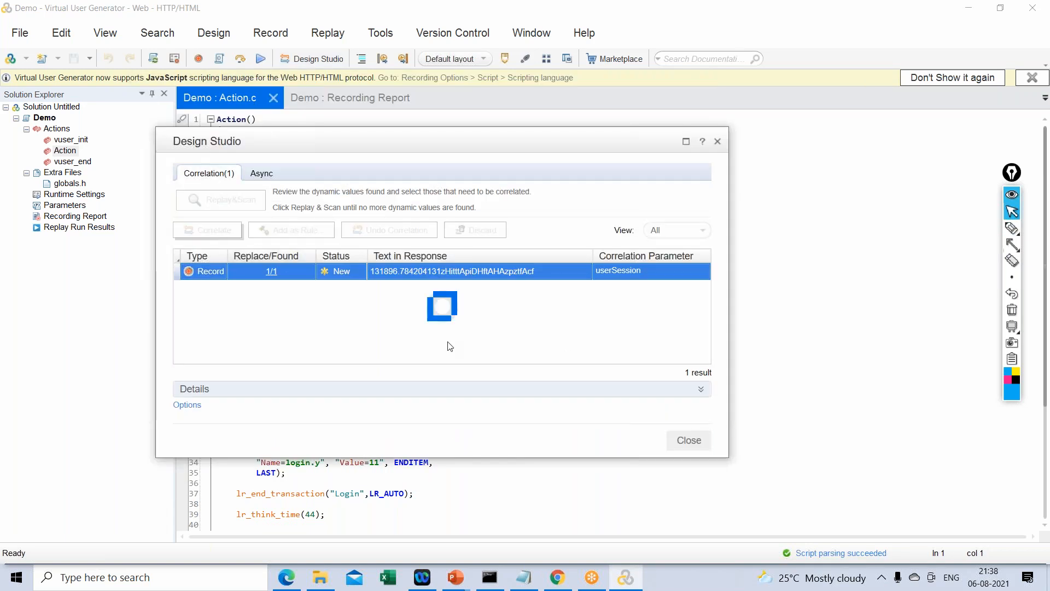
{"action": "left_click", "coordinate": [688, 440]}
{"action": "key", "text": "ctrl+s"}
- Set the runtime log to Extended log with parameter substitution, and exclude environment information
{"action": "double_click", "coordinate": [76, 194]}
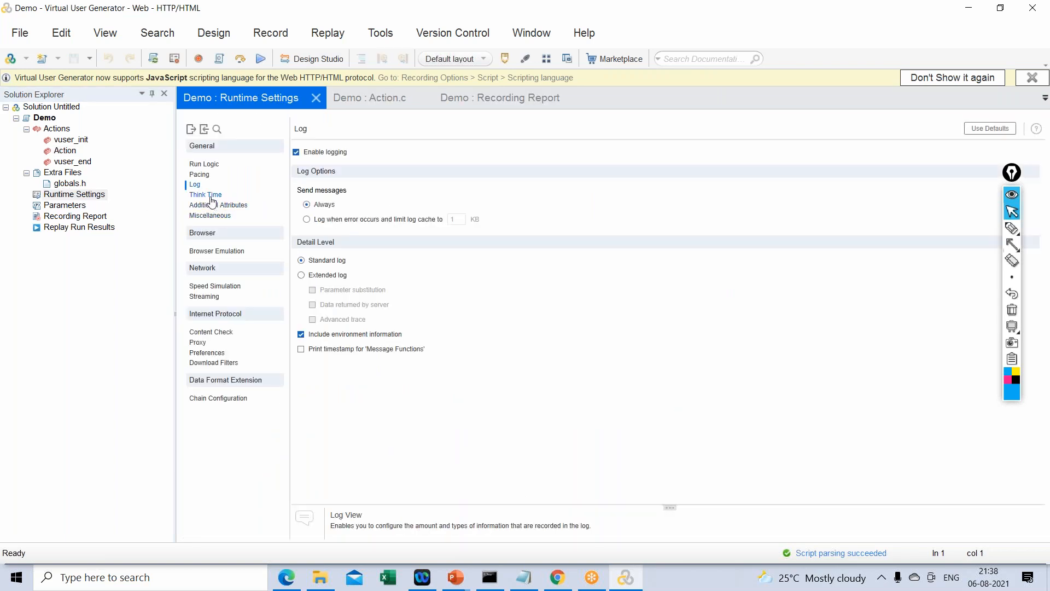
{"action": "left_click", "coordinate": [301, 275]}
{"action": "left_click", "coordinate": [300, 334]}
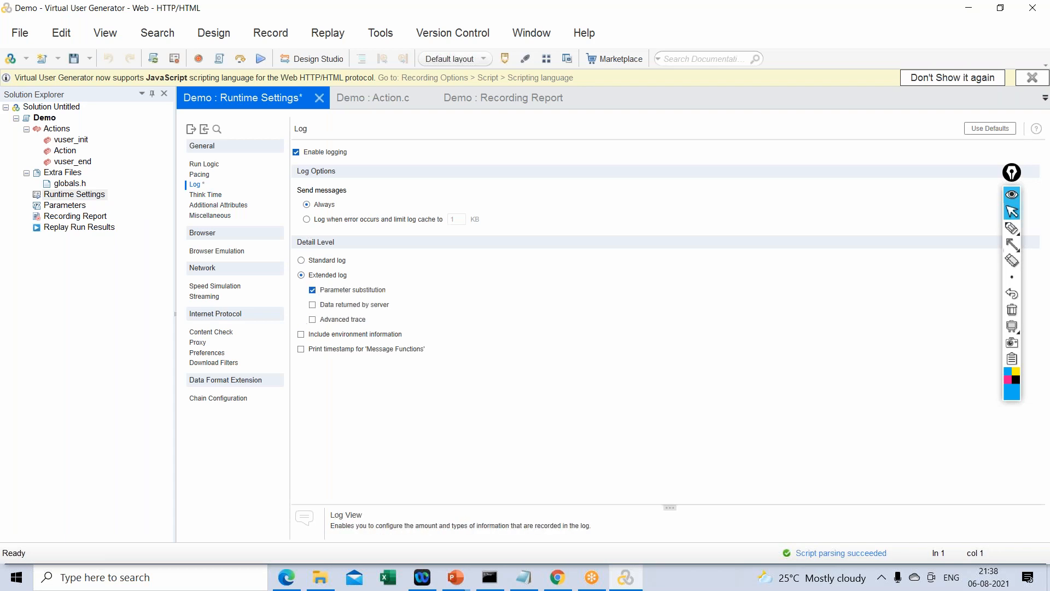
- Look through the Think Time, Pacing, Run Logic and Additional Attributes runtime settings
{"action": "left_click", "coordinate": [207, 195]}
{"action": "left_click", "coordinate": [201, 175]}
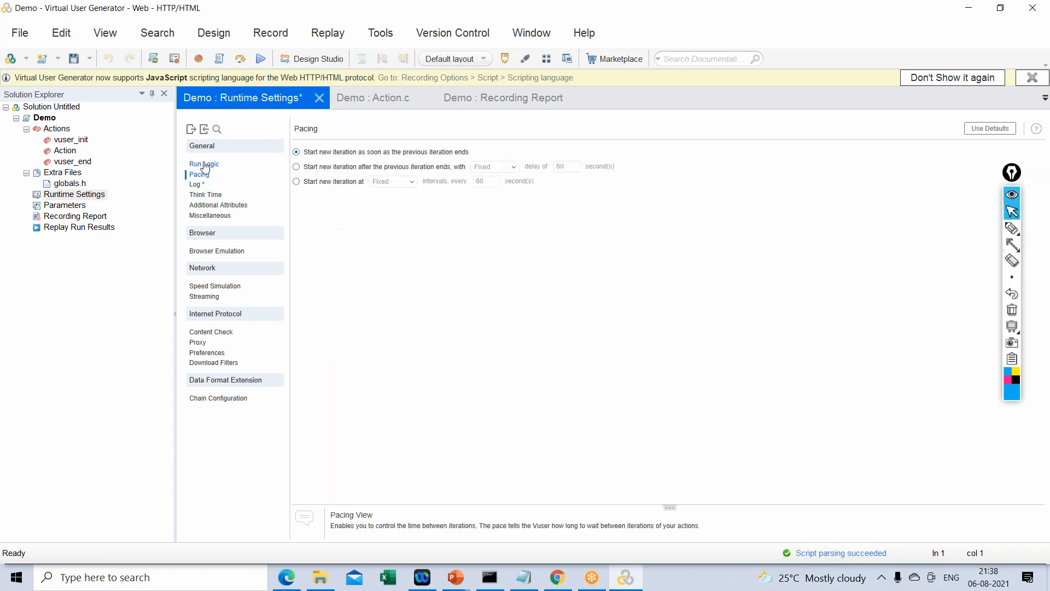
{"action": "left_click", "coordinate": [203, 164]}
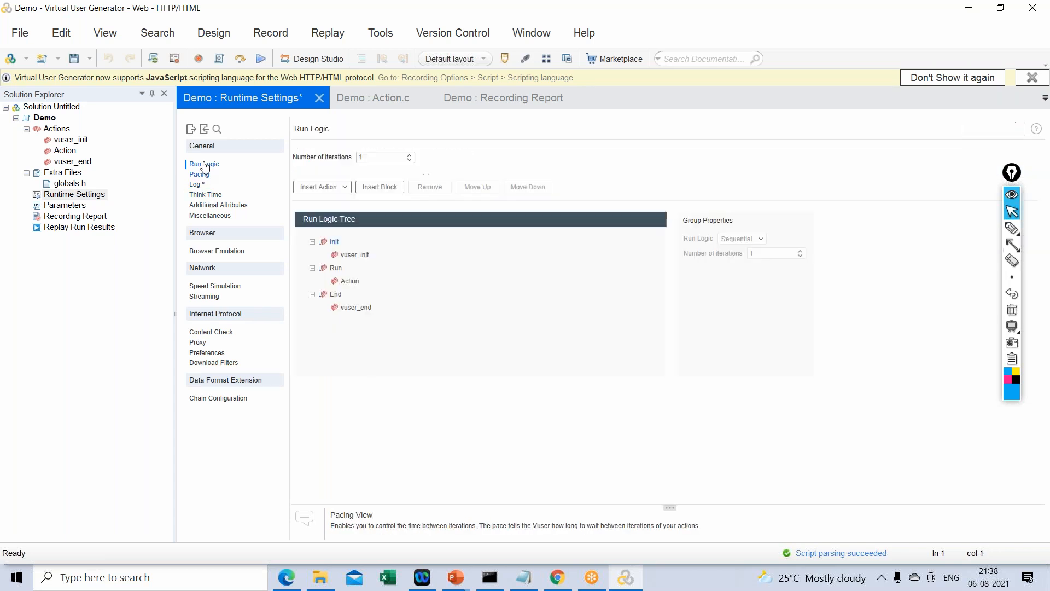
{"action": "left_click", "coordinate": [210, 195]}
{"action": "left_click", "coordinate": [217, 205]}
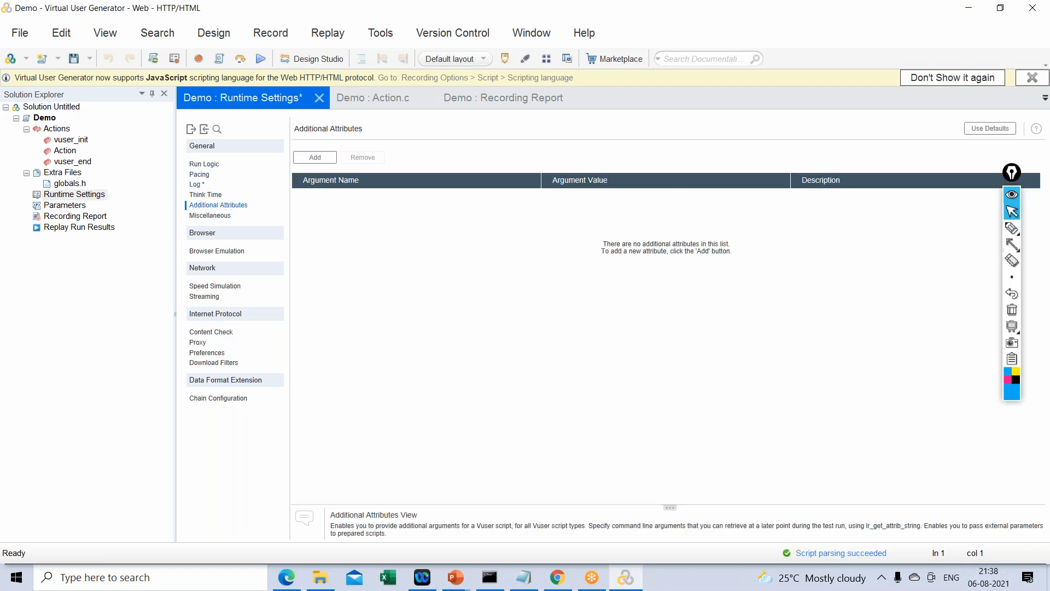
- Return to the runtime settings and make sure all error handling options under Miscellaneous are turned off
{"action": "double_click", "coordinate": [69, 152]}
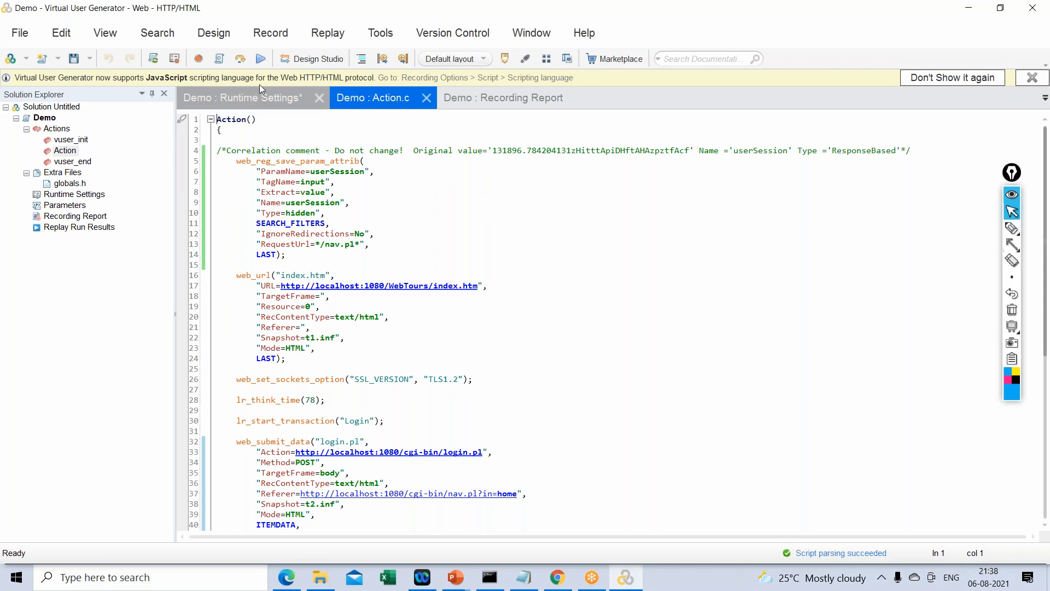
{"action": "double_click", "coordinate": [76, 196]}
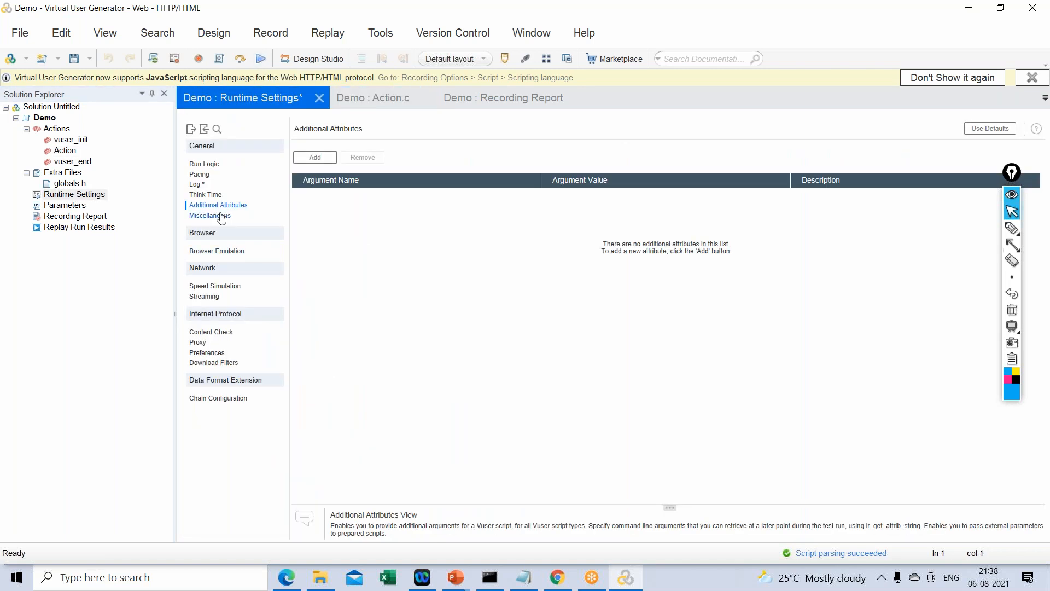
{"action": "left_click", "coordinate": [210, 215]}
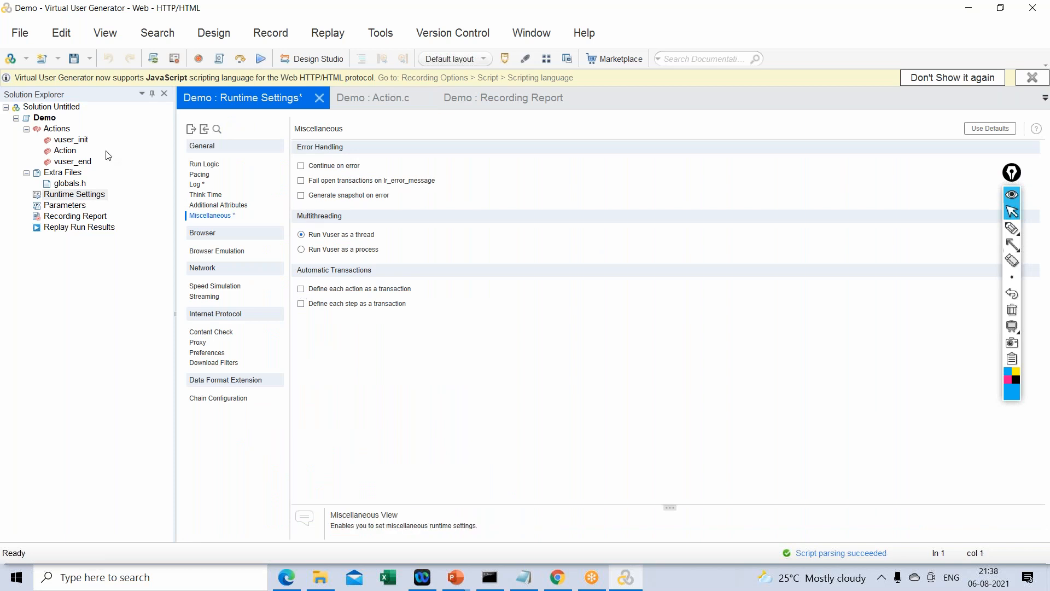
- Replay the Demo script from its Action section and shrink the output area to reveal the transaction results
{"action": "double_click", "coordinate": [70, 152]}
{"action": "left_click", "coordinate": [261, 59]}
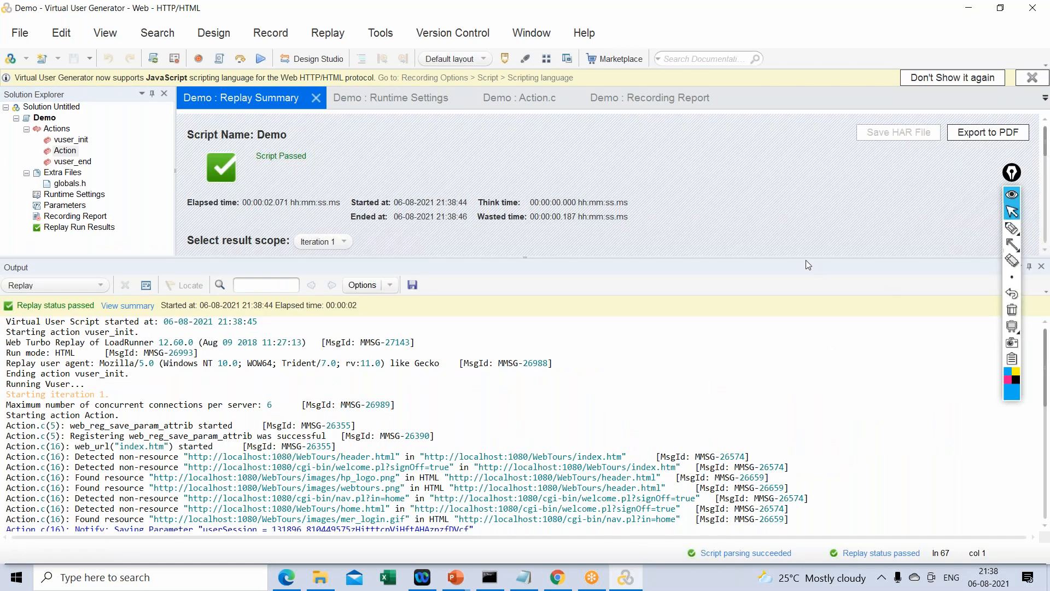
{"action": "left_click", "coordinate": [1011, 212]}
{"action": "left_click_drag", "start_coordinate": [686, 256], "coordinate": [687, 468]}
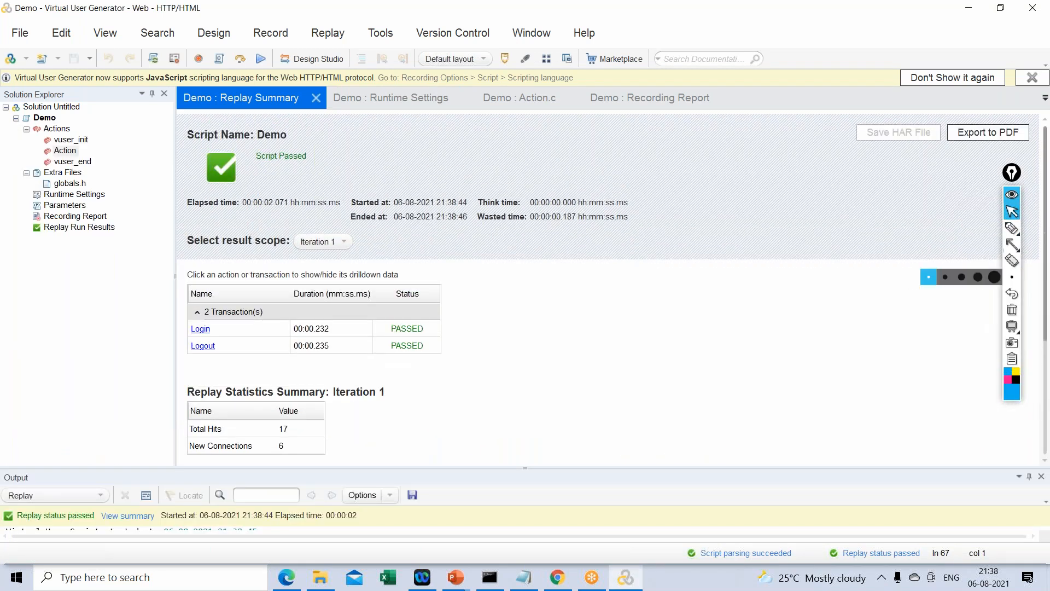
- Point arrows at the status and duration of the Login and Logout transactions in the Replay Summary, and clear them
{"action": "left_click", "coordinate": [1012, 244]}
{"action": "mouse_move", "coordinate": [600, 296]}
{"action": "left_mouse_down"}
{"action": "mouse_move", "coordinate": [444, 332]}
{"action": "mouse_move", "coordinate": [453, 329]}
{"action": "left_mouse_up"}
{"action": "left_click_drag", "start_coordinate": [587, 348], "coordinate": [449, 346]}
{"action": "left_click_drag", "start_coordinate": [381, 300], "coordinate": [340, 325]}
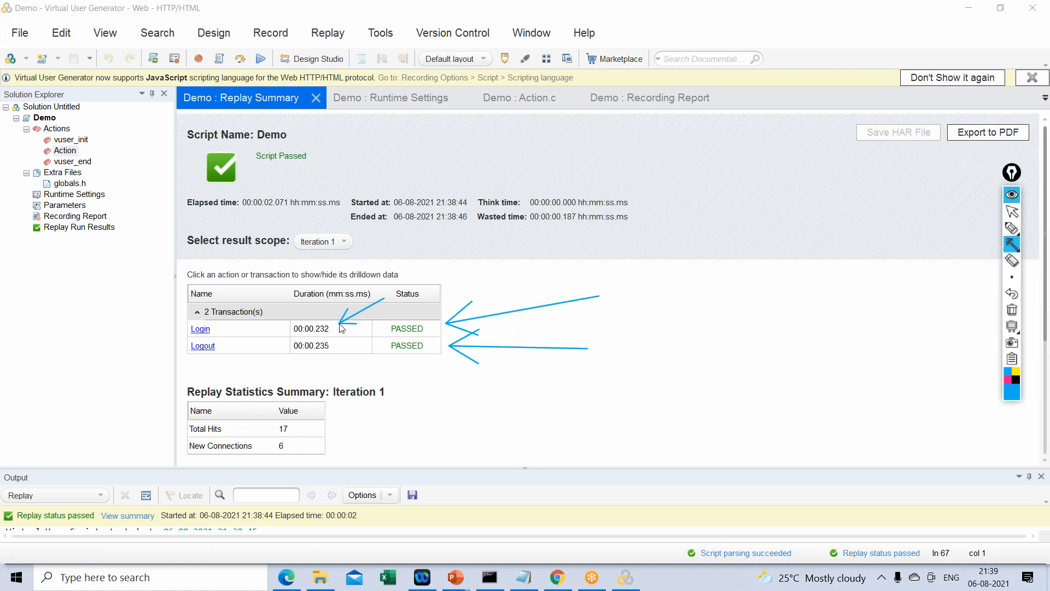
{"action": "left_click_drag", "start_coordinate": [385, 392], "coordinate": [333, 357]}
{"action": "left_click", "coordinate": [1011, 310]}
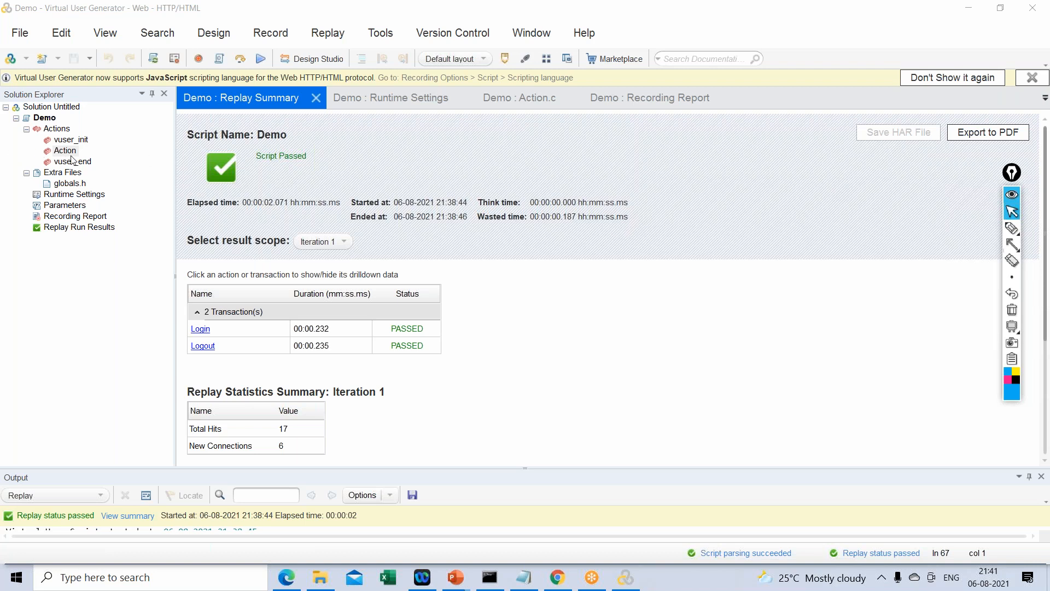
- Open the Action.c script and examine the userSession correlation, the login request and the transaction boundaries
{"action": "double_click", "coordinate": [65, 151]}
{"action": "left_click", "coordinate": [1011, 211]}
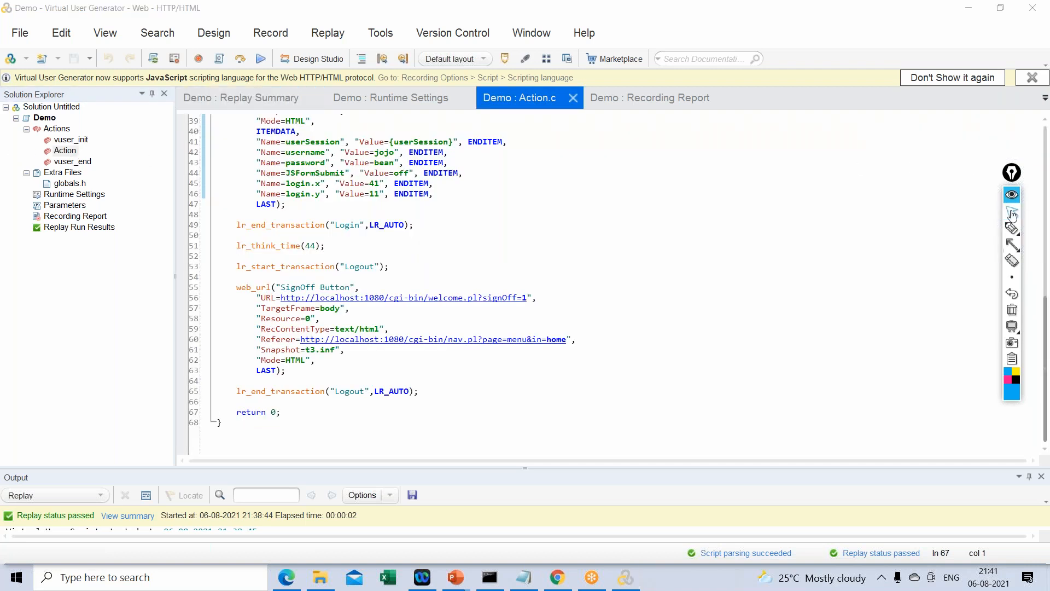
{"action": "left_click", "coordinate": [65, 151]}
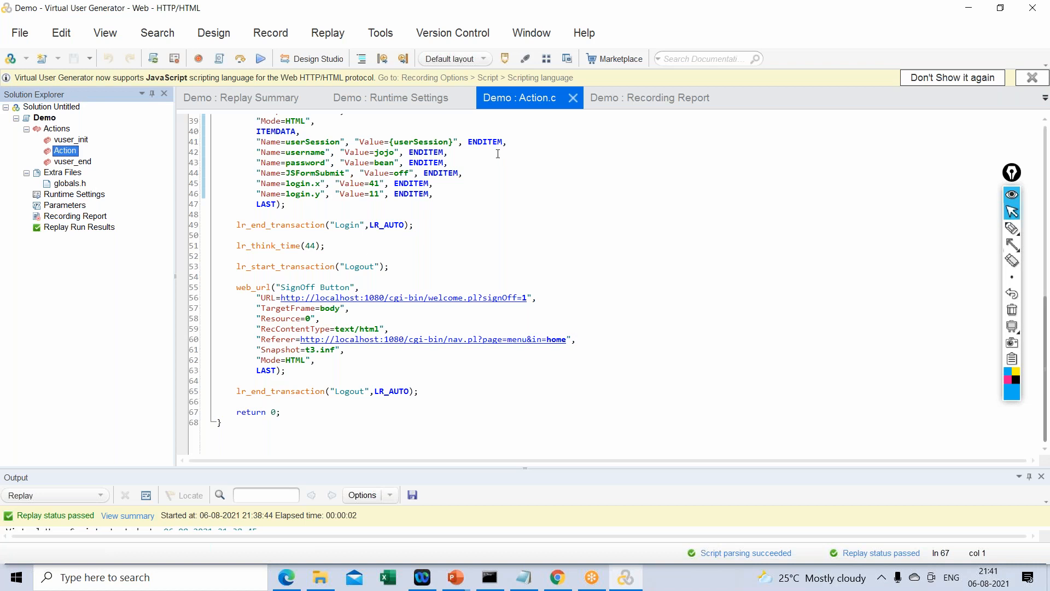
{"action": "scroll", "coordinate": [493, 164], "scroll_direction": "up", "scroll_amount": 11}
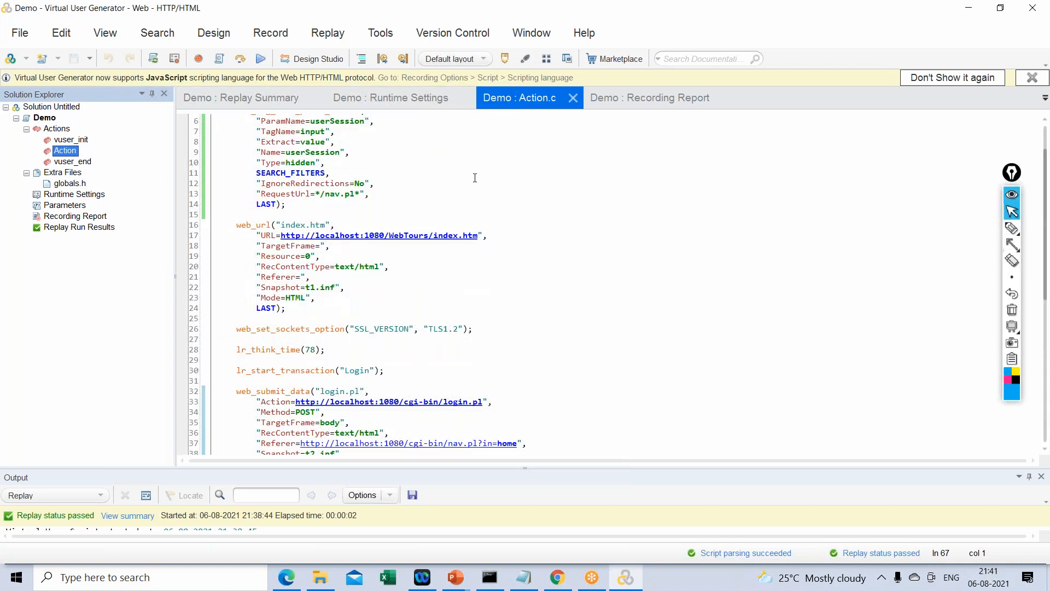
{"action": "scroll", "coordinate": [480, 268], "scroll_direction": "down", "scroll_amount": 4}
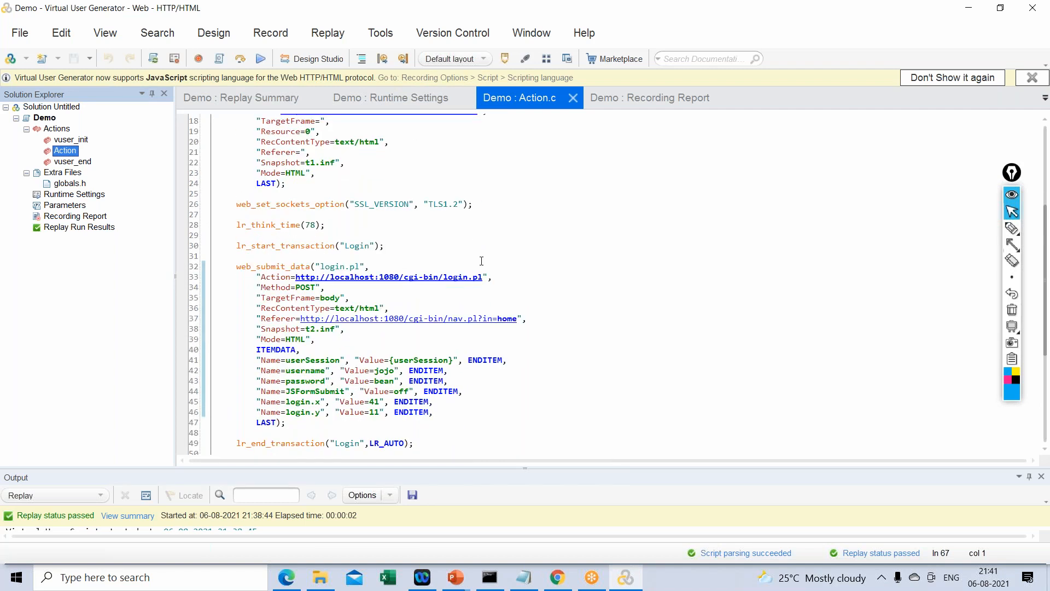
{"action": "scroll", "coordinate": [267, 165], "scroll_direction": "down", "scroll_amount": 2}
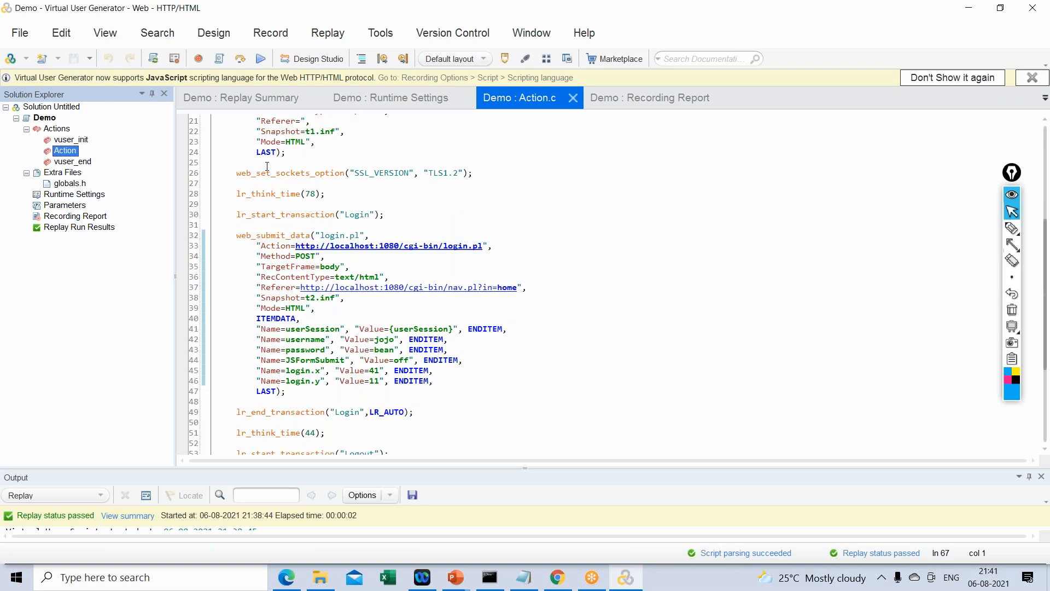
- Reopen the replay run results, point arrows at the Login and Logout durations, and clear the drawings
{"action": "double_click", "coordinate": [92, 228]}
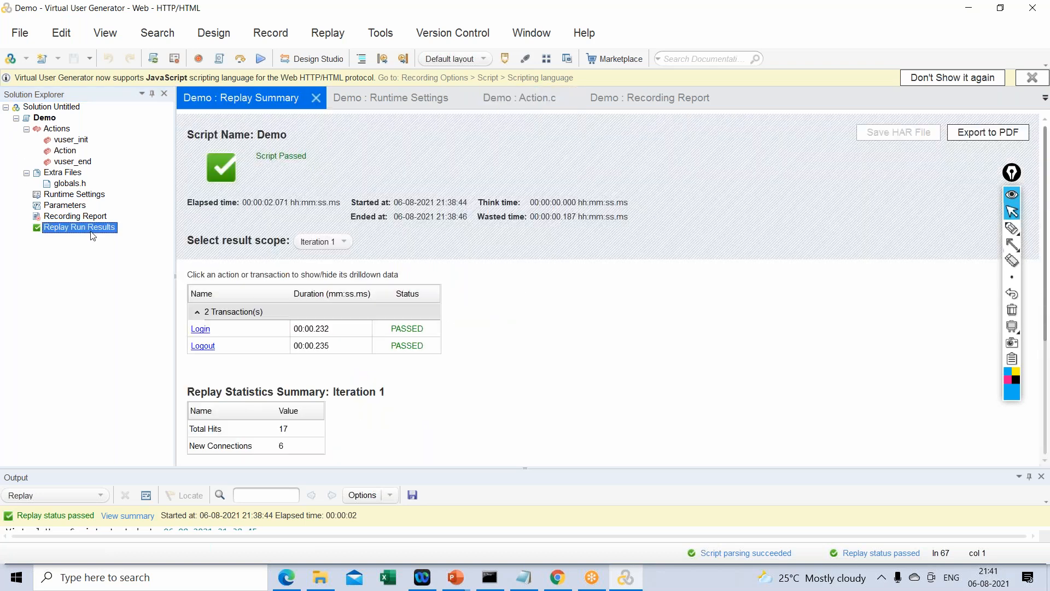
{"action": "left_click", "coordinate": [1012, 244]}
{"action": "mouse_move", "coordinate": [395, 300]}
{"action": "left_mouse_down"}
{"action": "mouse_move", "coordinate": [337, 330]}
{"action": "mouse_move", "coordinate": [348, 347]}
{"action": "left_mouse_up"}
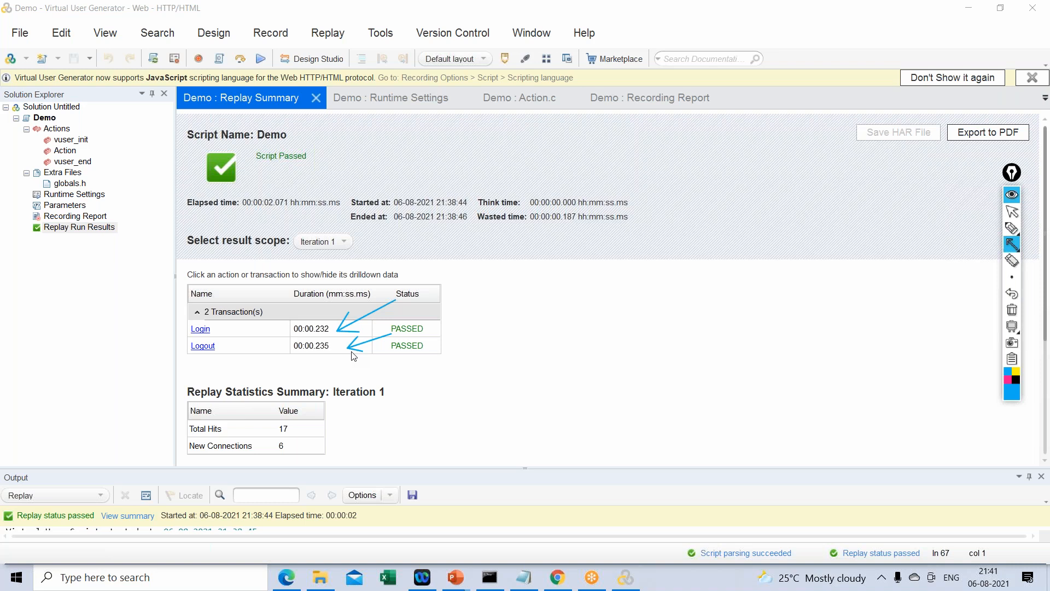
{"action": "left_click", "coordinate": [1011, 309]}
{"action": "mouse_move", "coordinate": [1009, 281]}
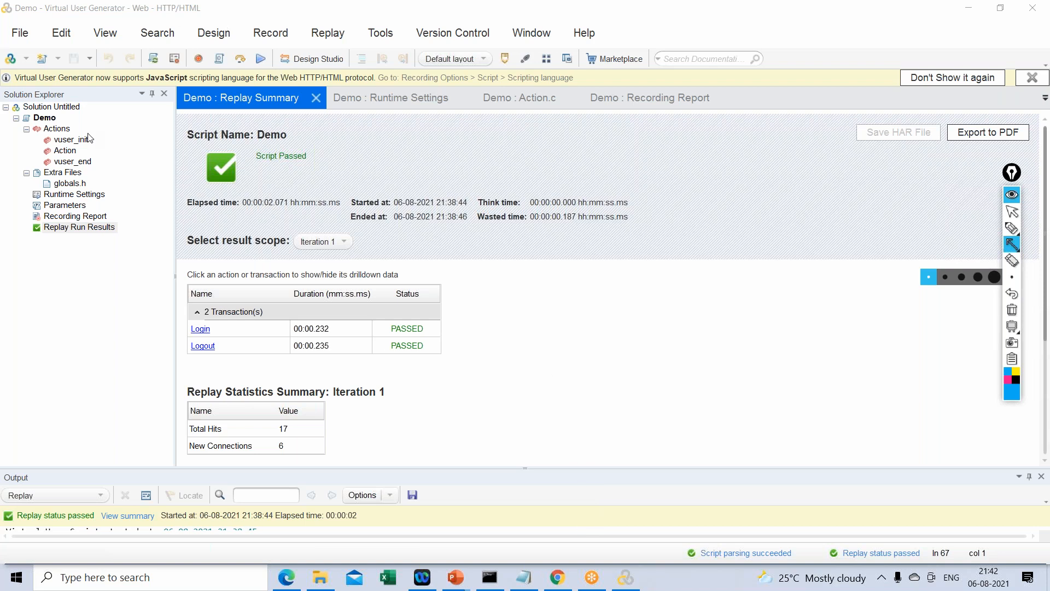
{"action": "left_click", "coordinate": [1011, 211]}
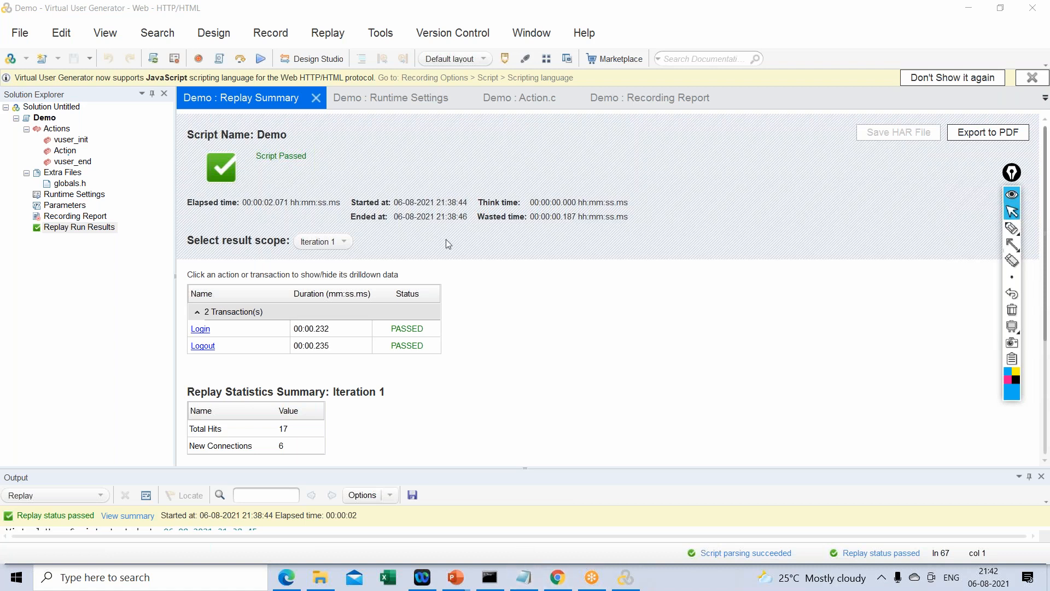
- Switch to the LR_CourseContent_2021 presentation in PowerPoint
{"action": "mouse_move", "coordinate": [472, 562]}
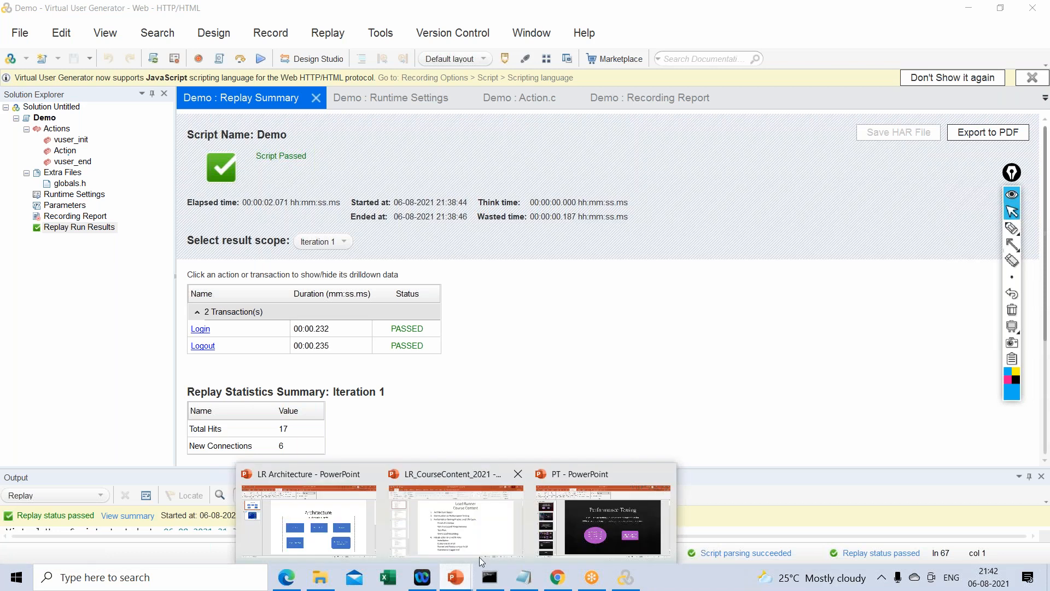
{"action": "left_click", "coordinate": [456, 519]}
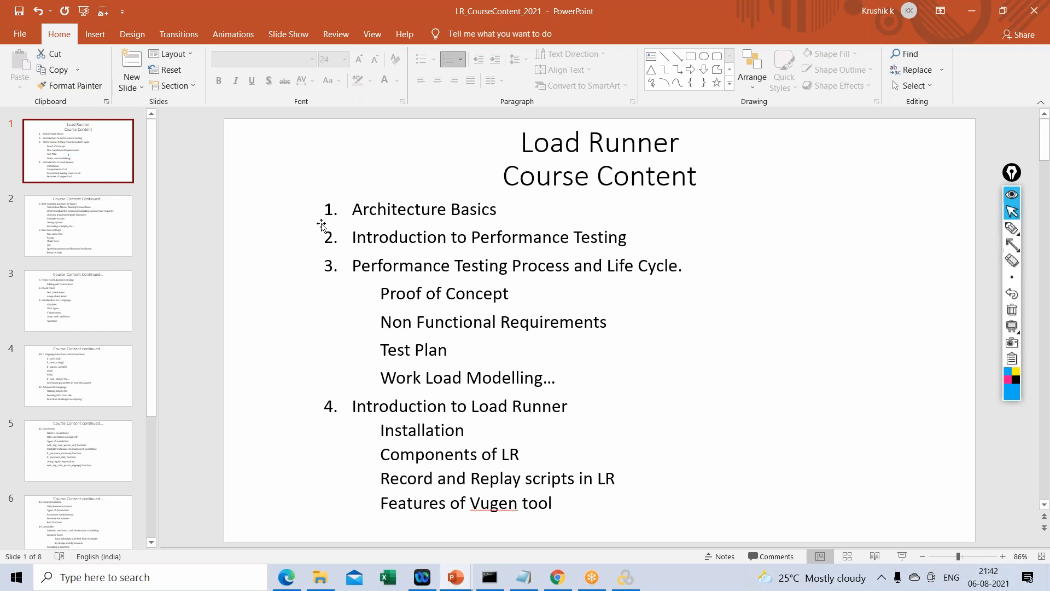
- Highlight the first course topics and the Installation, Components of LR and Record and Replay subtopics on slide 1
{"action": "left_click_drag", "start_coordinate": [352, 208], "coordinate": [465, 241]}
{"action": "left_click", "coordinate": [511, 294]}
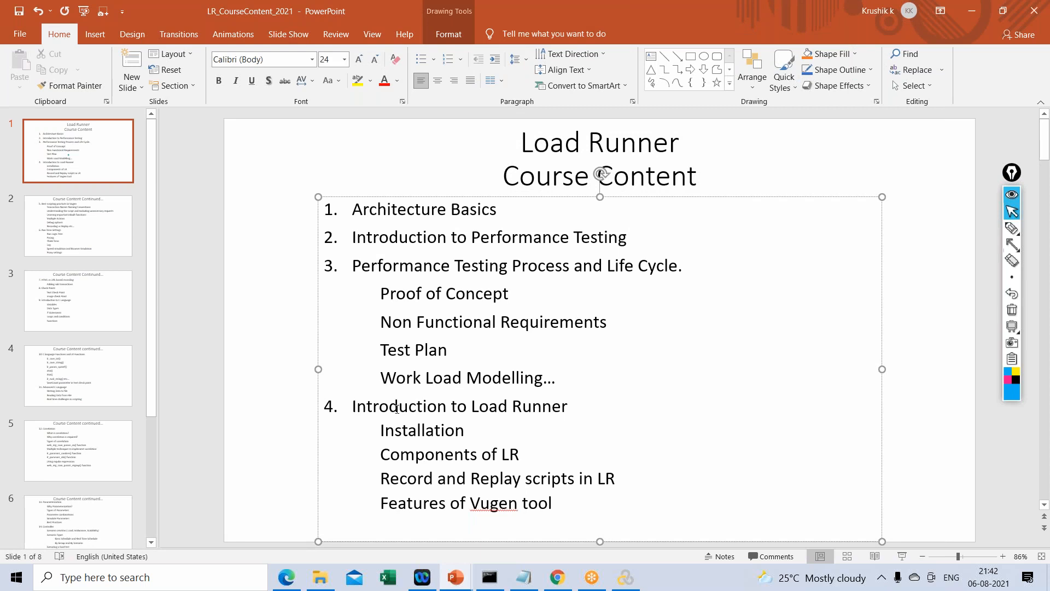
{"action": "left_click_drag", "start_coordinate": [387, 425], "coordinate": [523, 479]}
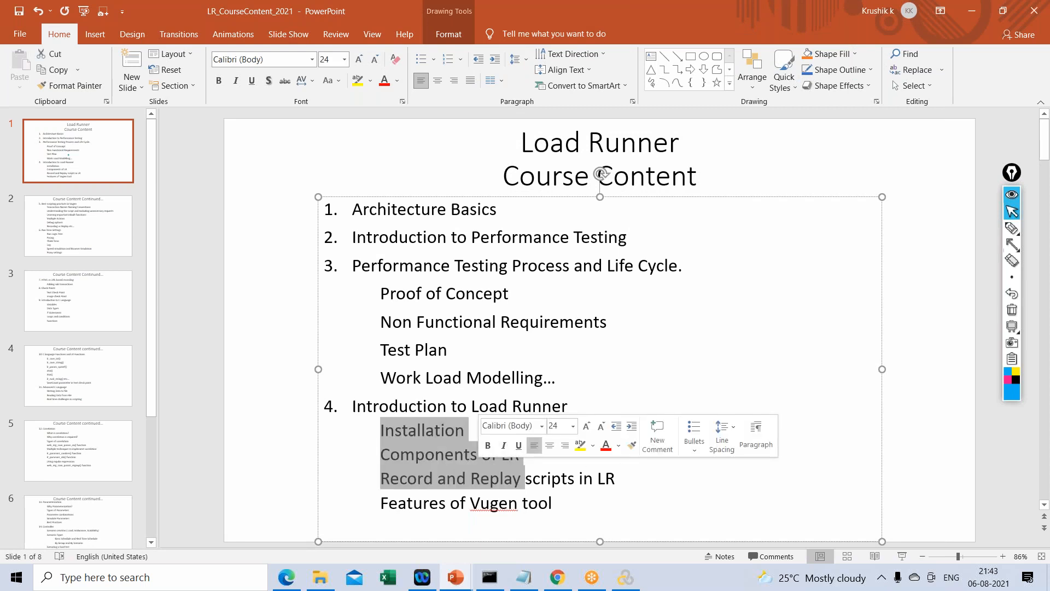
{"action": "left_click", "coordinate": [676, 330]}
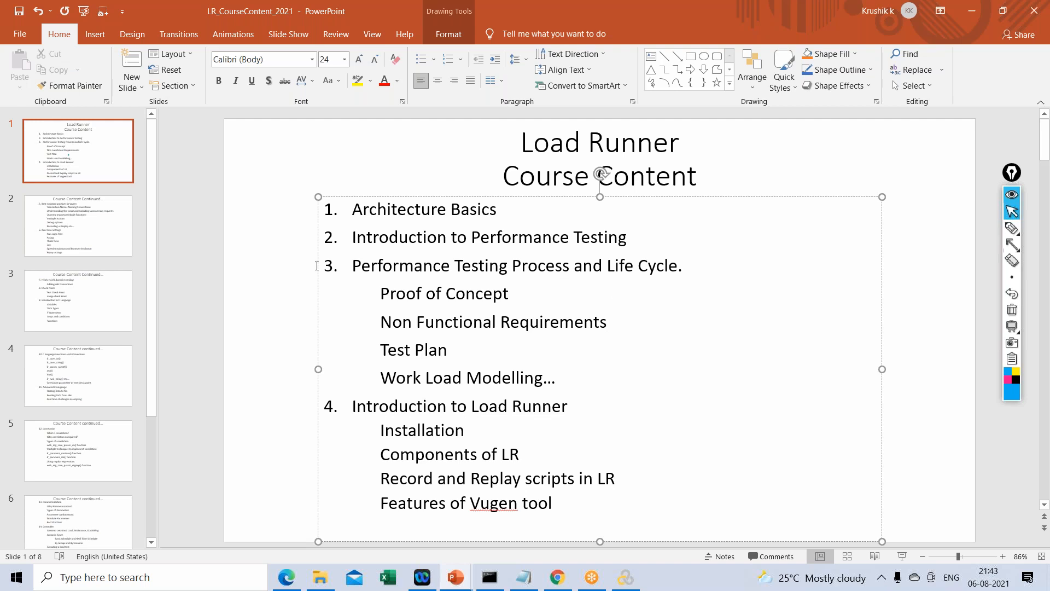
- Go to slide 2 and highlight the heading "Best scripting practices in Vugen"
{"action": "left_click", "coordinate": [81, 230]}
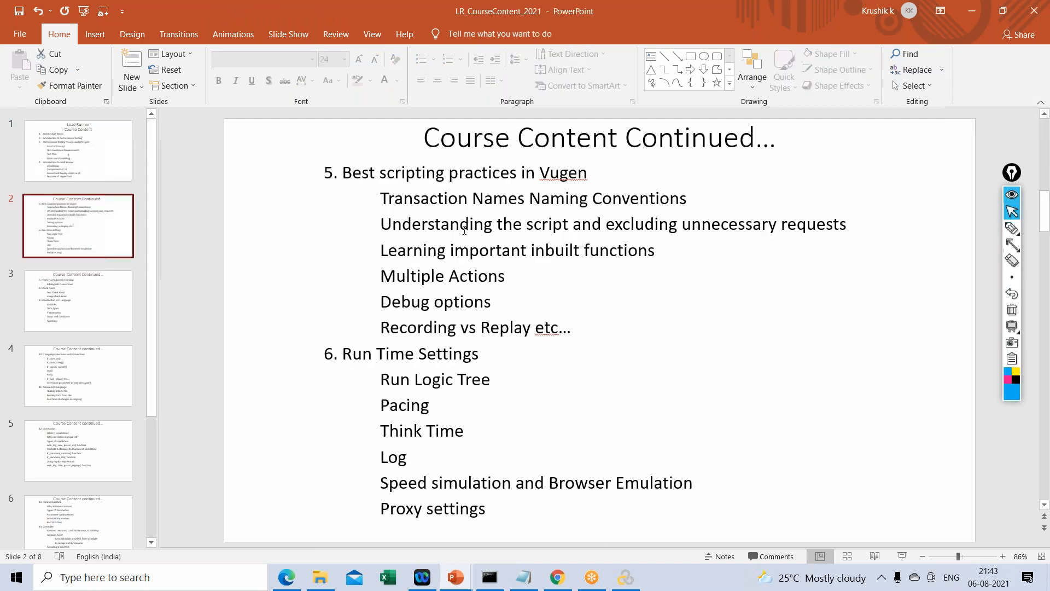
{"action": "left_click_drag", "start_coordinate": [369, 173], "coordinate": [588, 174]}
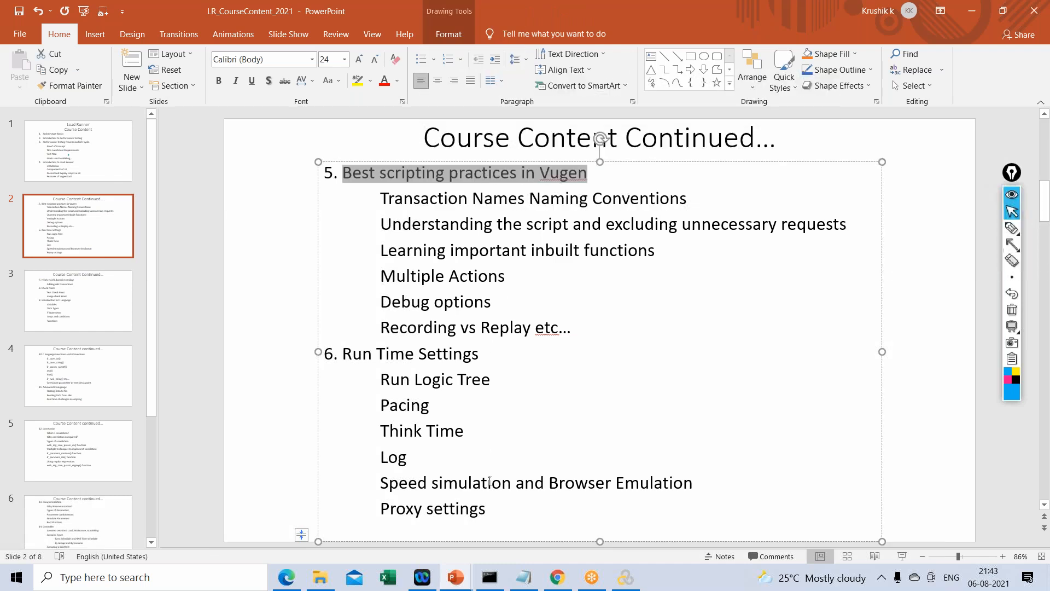
- Switch to Virtual User Generator, examine the login and logout requests in the Action script, and return to the PowerPoint presentation
{"action": "left_click", "coordinate": [625, 577]}
{"action": "left_click", "coordinate": [76, 151]}
{"action": "double_click", "coordinate": [75, 151]}
{"action": "scroll", "coordinate": [381, 219], "scroll_direction": "down", "scroll_amount": 8}
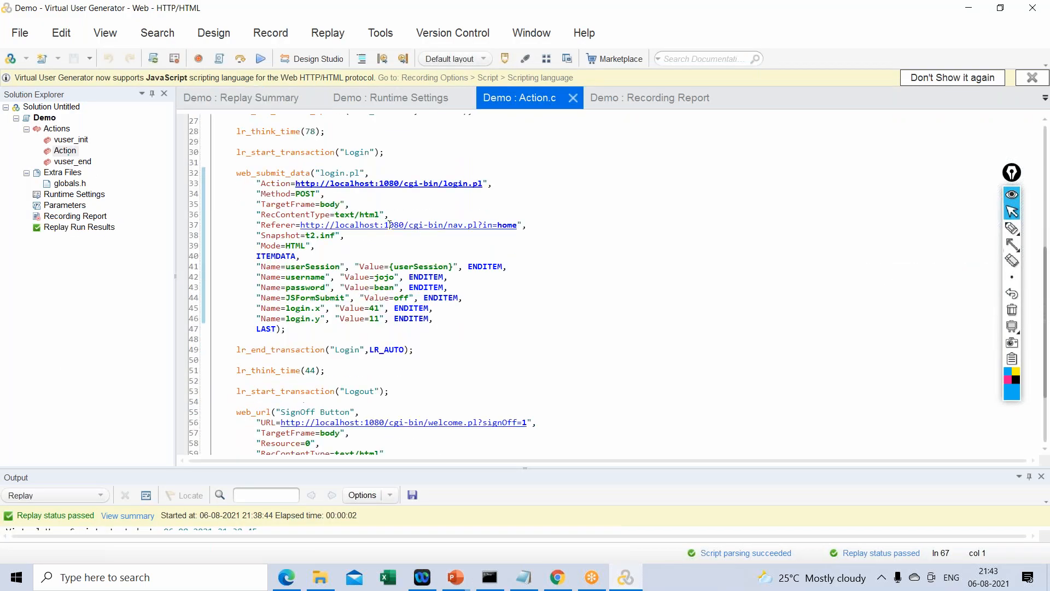
{"action": "scroll", "coordinate": [380, 220], "scroll_direction": "up", "scroll_amount": 5}
{"action": "scroll", "coordinate": [380, 219], "scroll_direction": "up", "scroll_amount": 3}
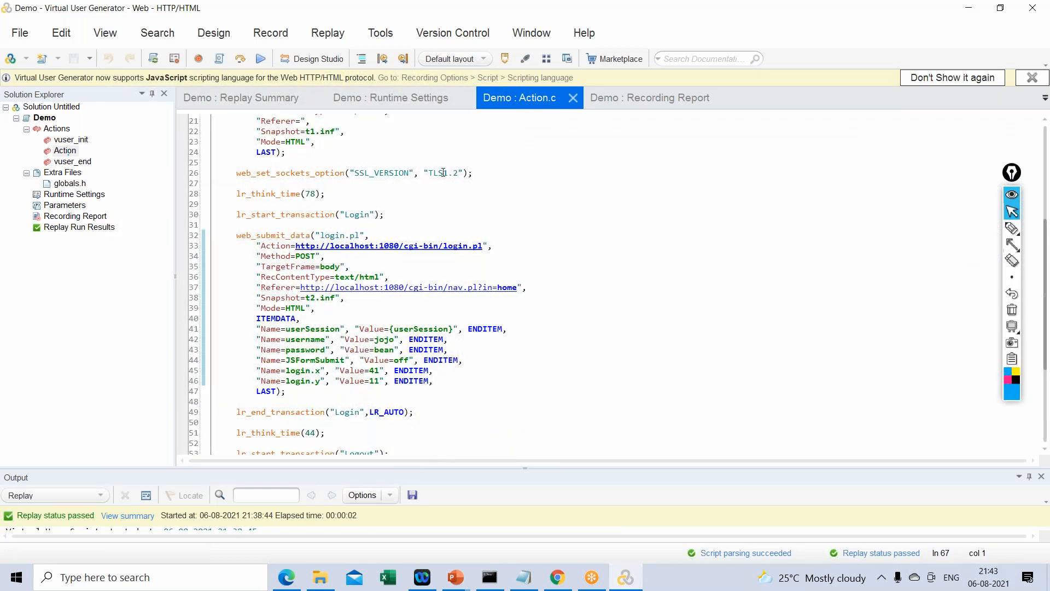
{"action": "left_click", "coordinate": [968, 15]}
{"action": "left_click", "coordinate": [968, 14]}
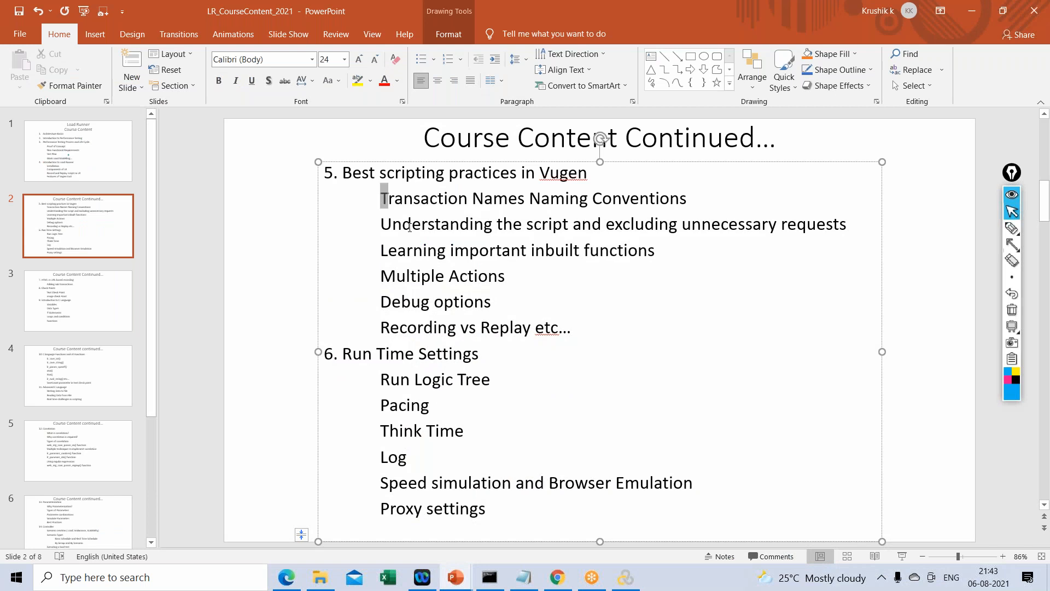
- Highlight the scripting practice subtopics and the whole Run Time Settings section on slide 2, and go to slide 3
{"action": "left_click_drag", "start_coordinate": [394, 209], "coordinate": [500, 302]}
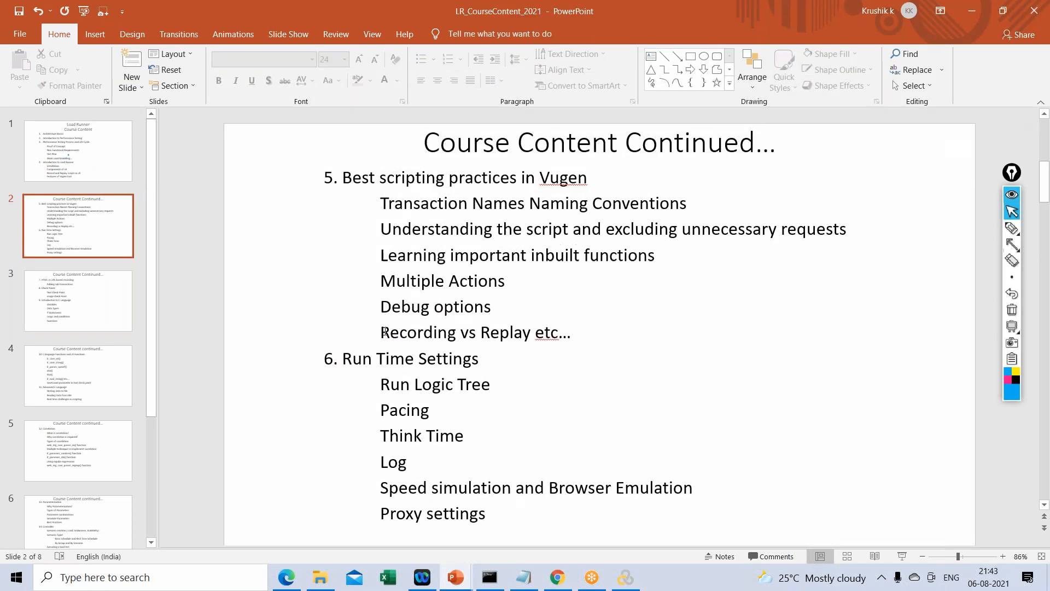
{"action": "mouse_move", "coordinate": [341, 357]}
{"action": "left_mouse_down"}
{"action": "mouse_move", "coordinate": [432, 411]}
{"action": "mouse_move", "coordinate": [522, 520]}
{"action": "left_mouse_up"}
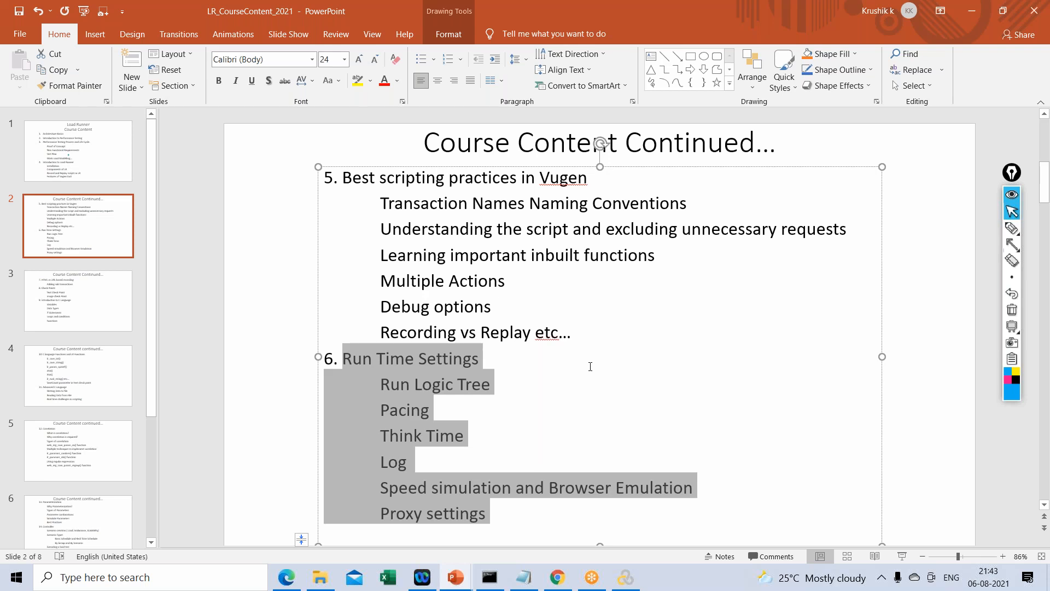
{"action": "left_click", "coordinate": [590, 365]}
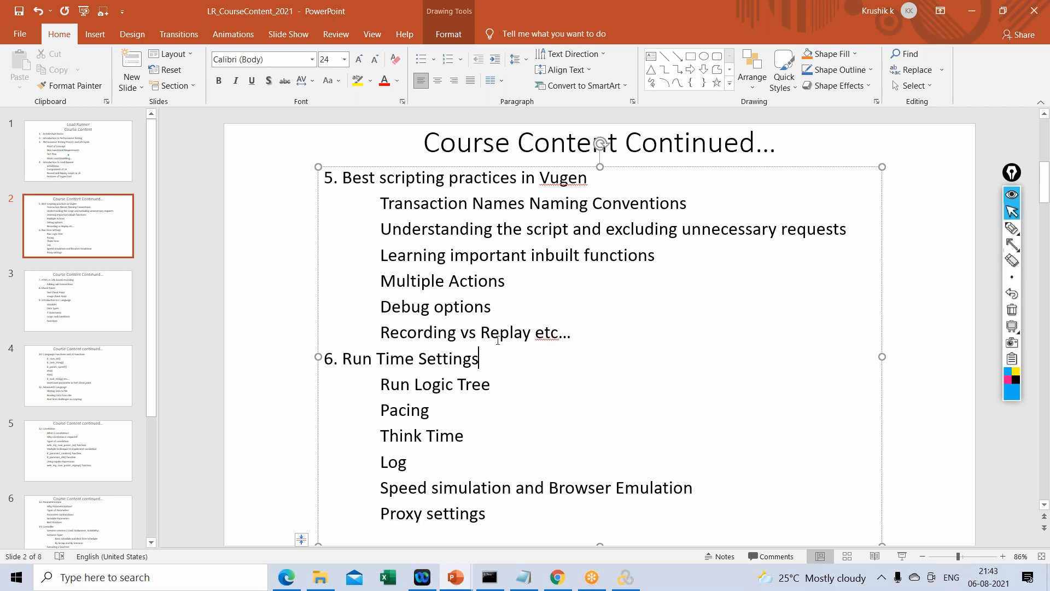
{"action": "left_click", "coordinate": [130, 304]}
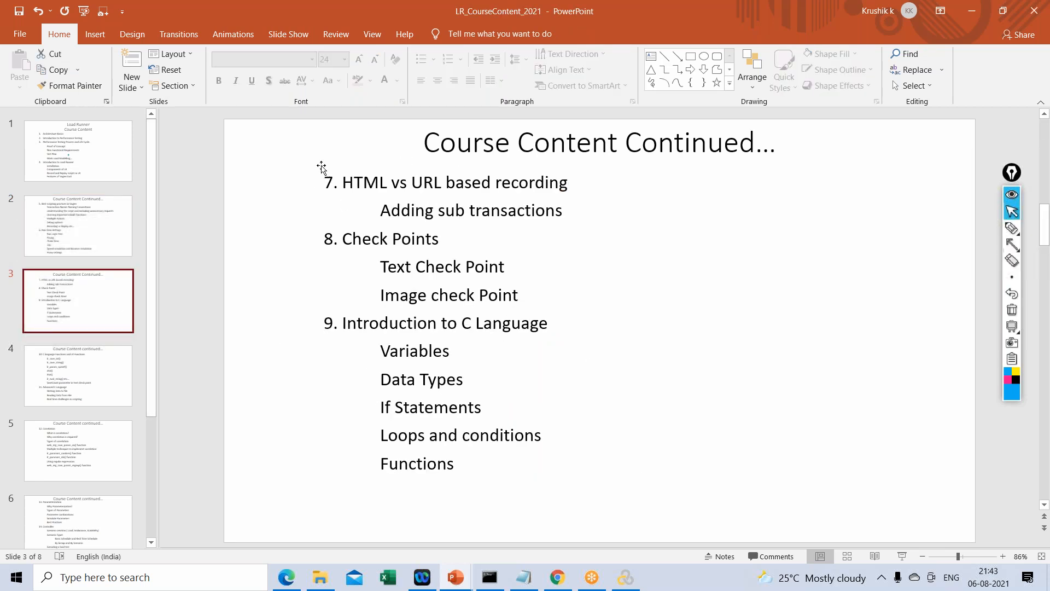